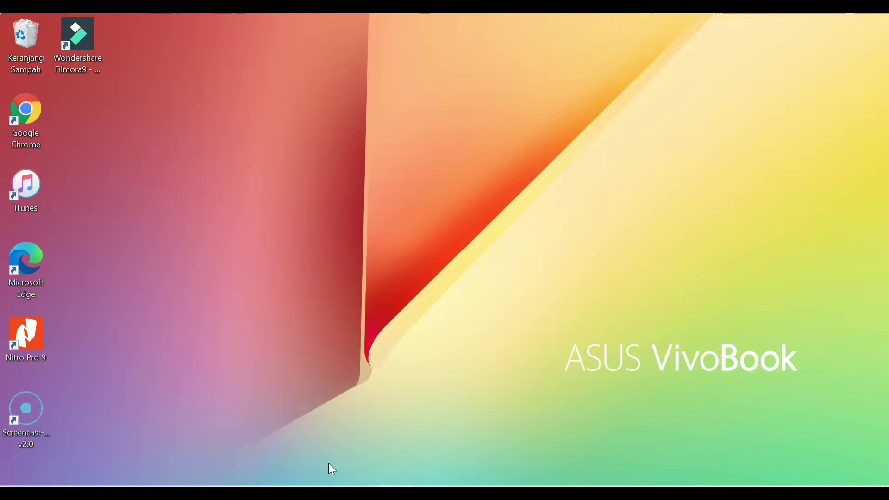
Step: Launch Wondershare Filmora9 and start a new project with the 16:9 (Widescreen) aspect ratio
double_click(71, 50)
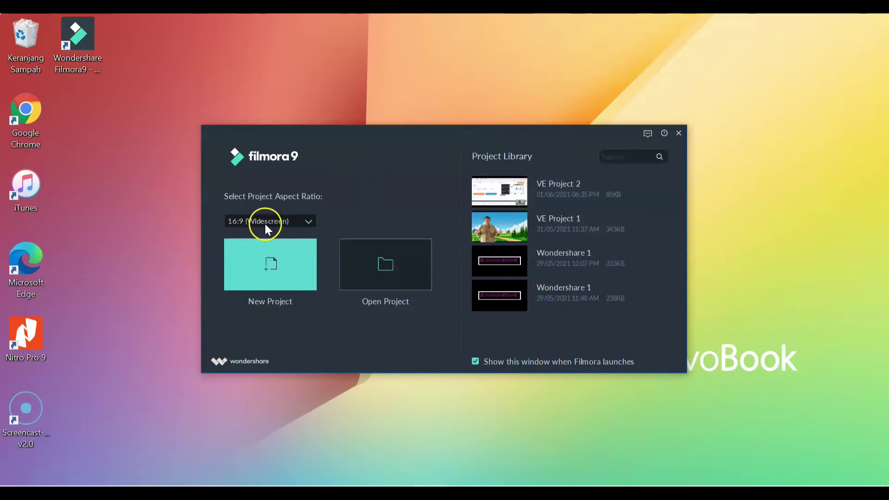
click(305, 218)
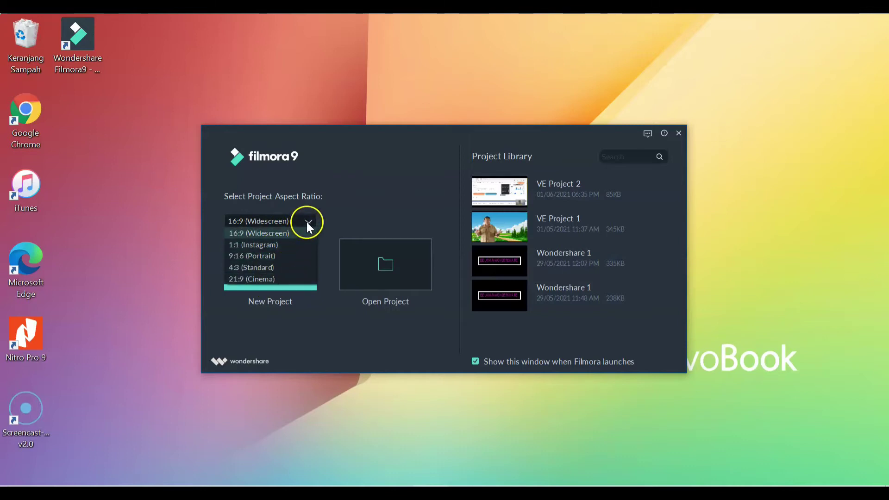
click(307, 221)
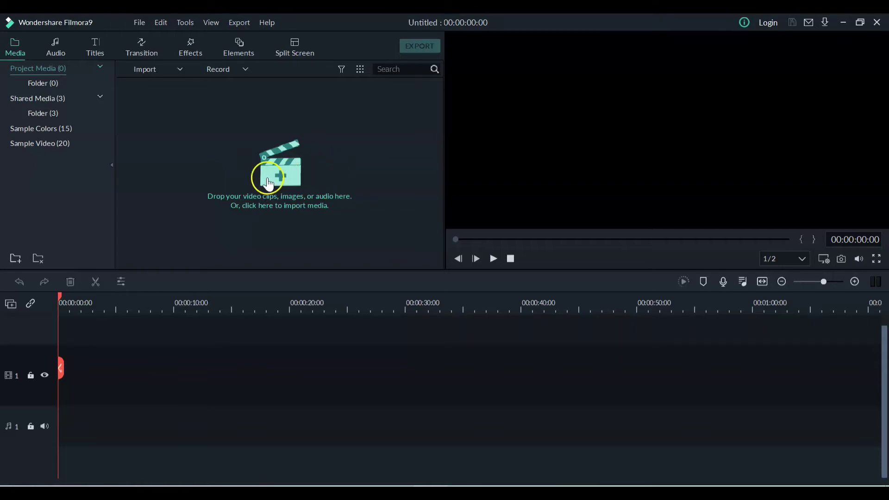
Step: Import the video "latihan rekam 1.mp4" from Drive USB (E:) into the project media
click(364, 226)
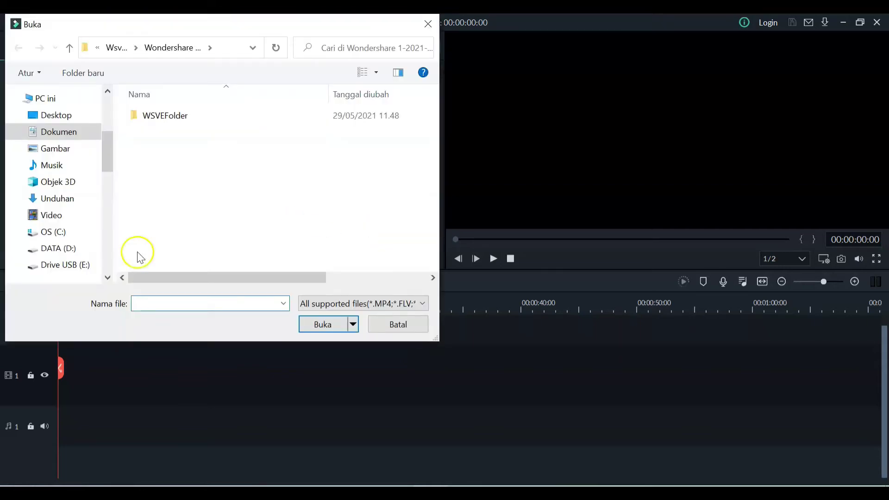
click(81, 268)
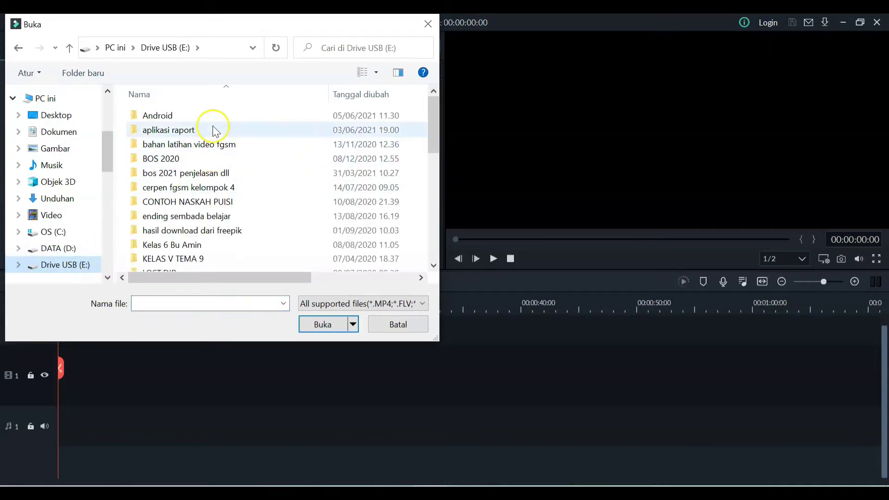
drag(435, 116, 435, 227)
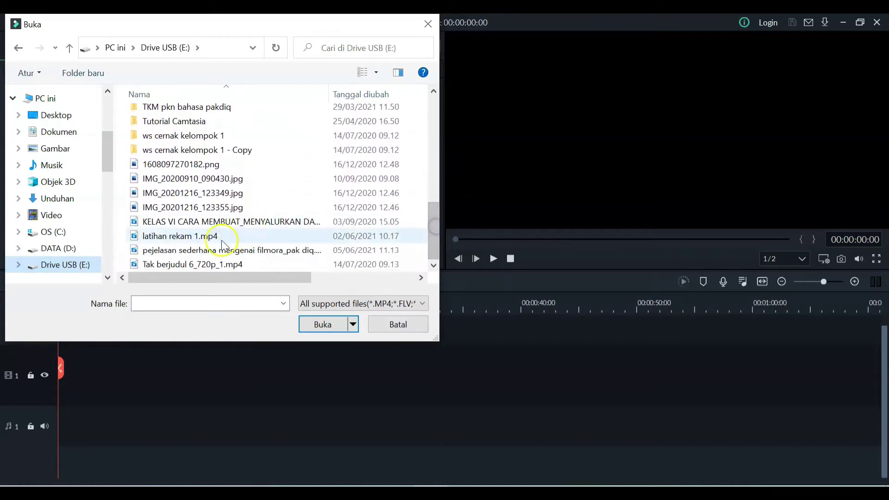
click(203, 237)
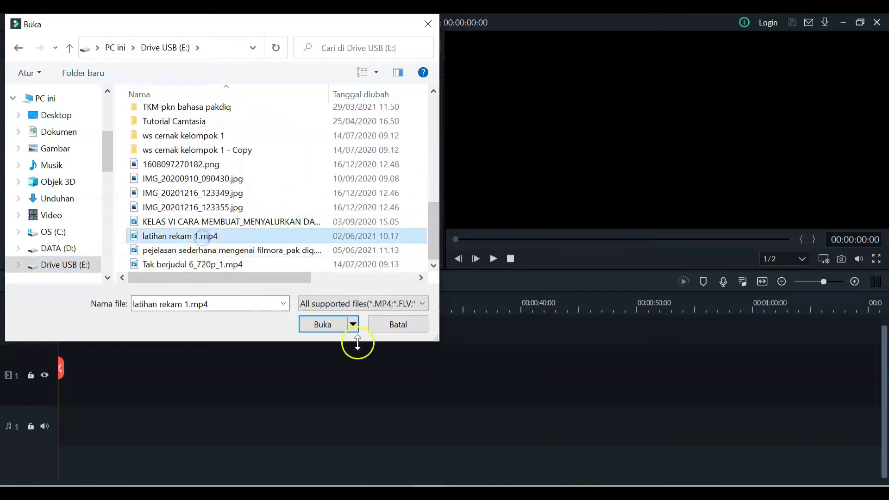
click(321, 324)
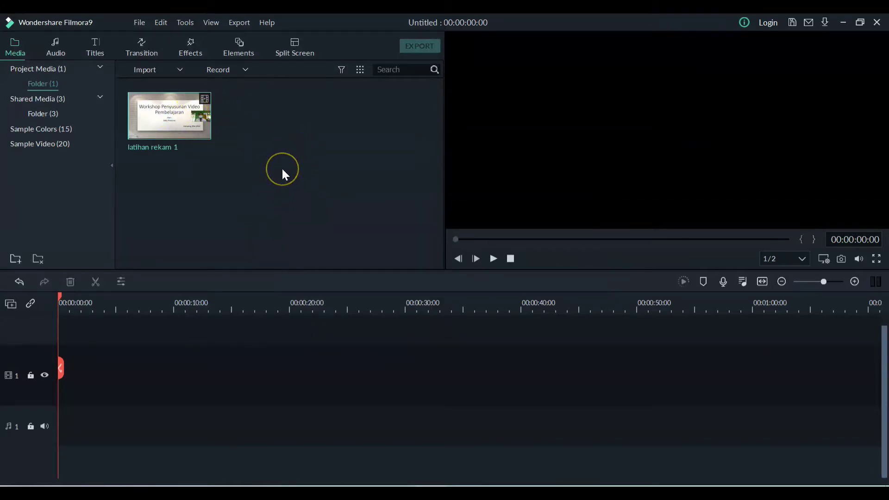
Step: Import "green screen effects (free download).mp4" from the "bahan latihan video fgsm" folder on Drive USB (E:)
click(179, 71)
click(171, 85)
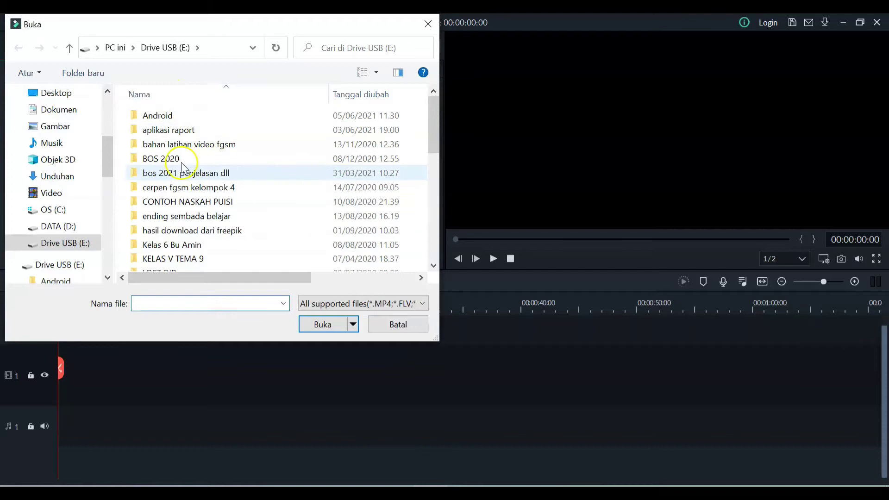
double_click(192, 145)
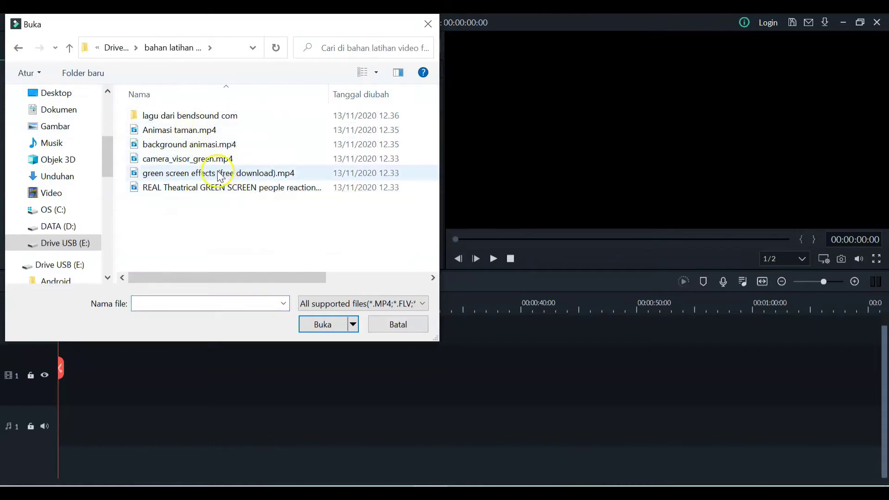
click(232, 178)
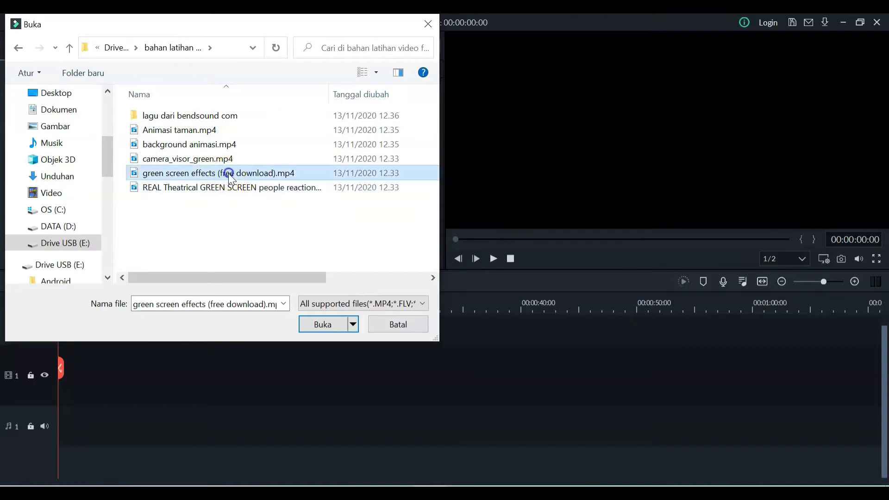
click(324, 324)
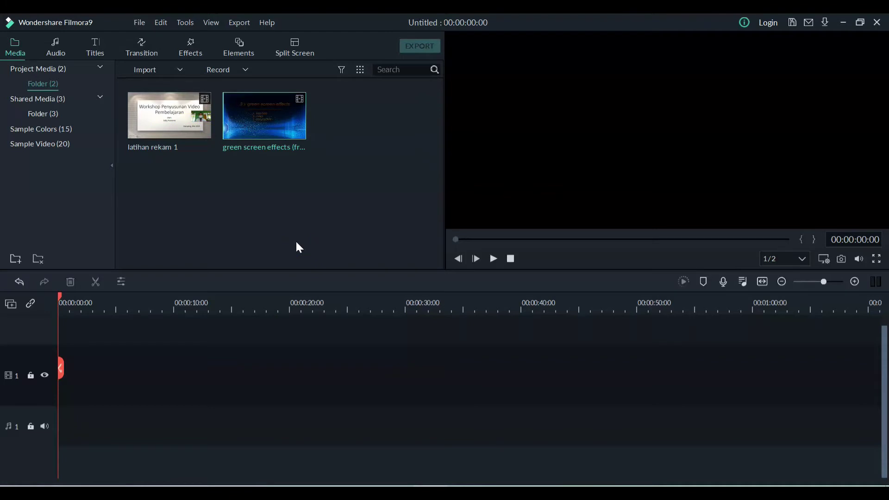
Step: Import the "pejelasan sederhana mengenai filmora" video from the top level of Drive USB (E:)
click(180, 69)
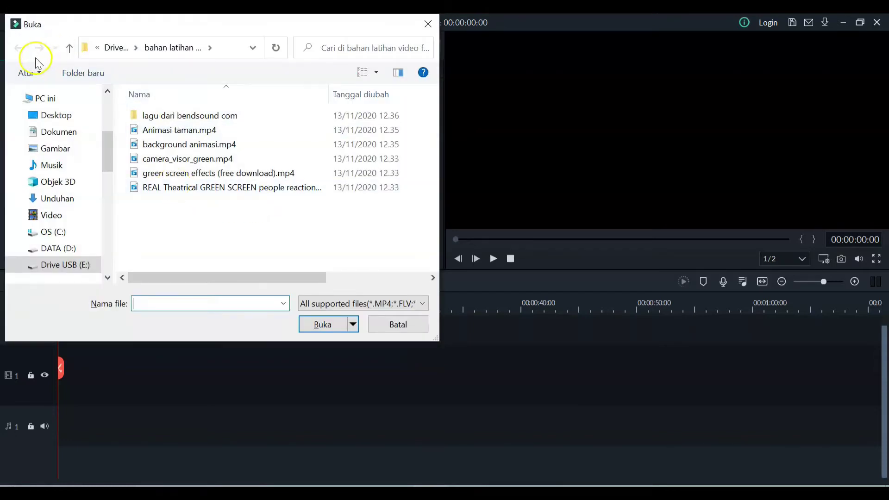
click(69, 50)
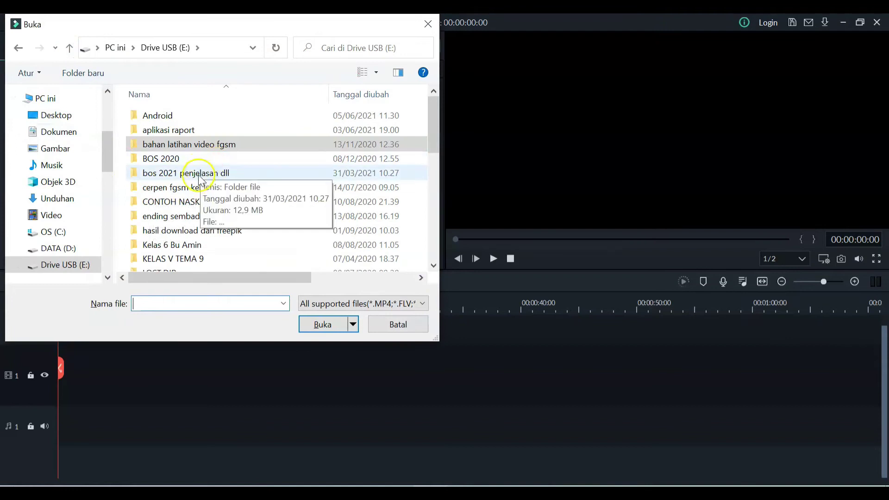
scroll(200, 185, down, 4)
scroll(200, 185, down, 3)
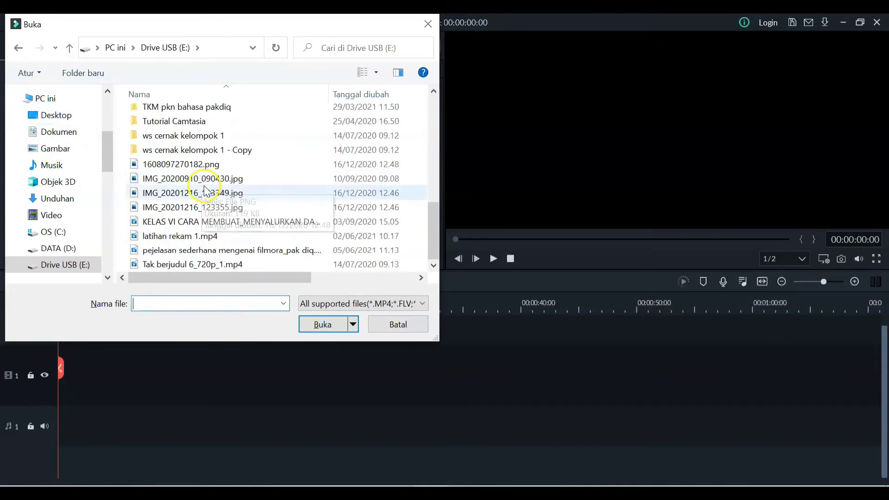
click(264, 251)
click(324, 326)
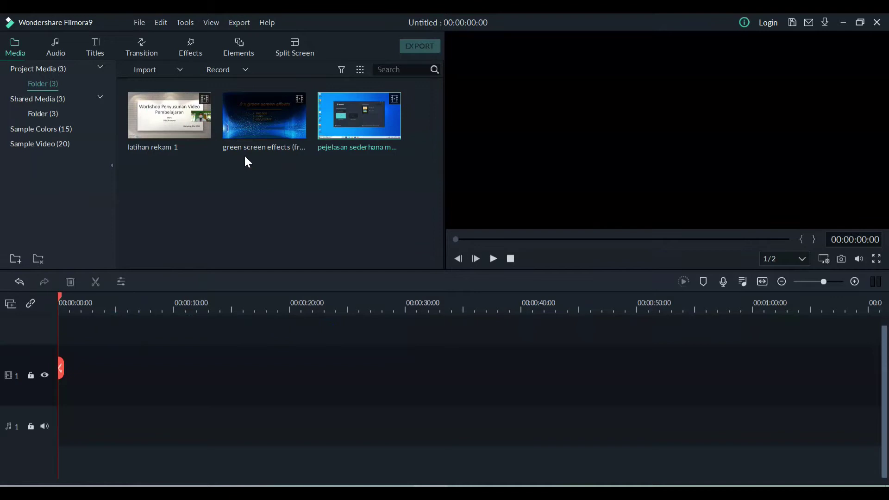
Step: Switch to File Explorer and add "bensound-creativeminds.mp3" from the "lagu dari bendsound com" folder in "bahan latihan video fgsm" to Filmora's project media
click(268, 188)
click(187, 490)
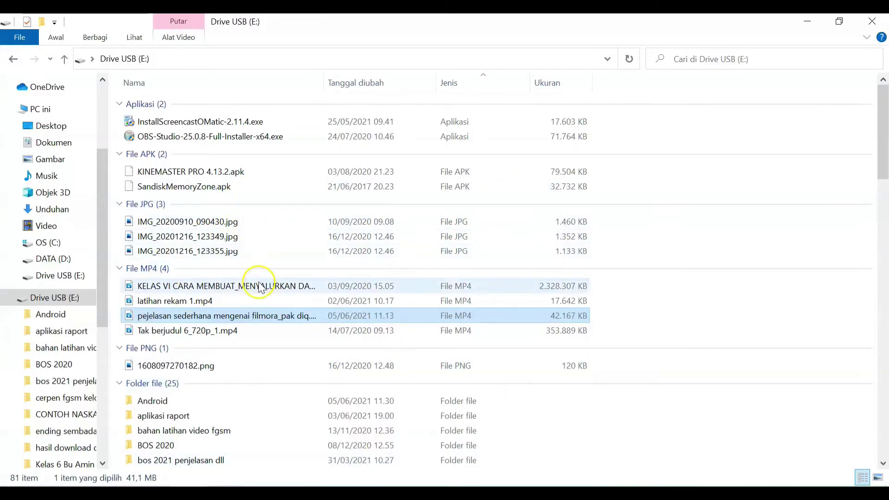
scroll(196, 368, down, 4)
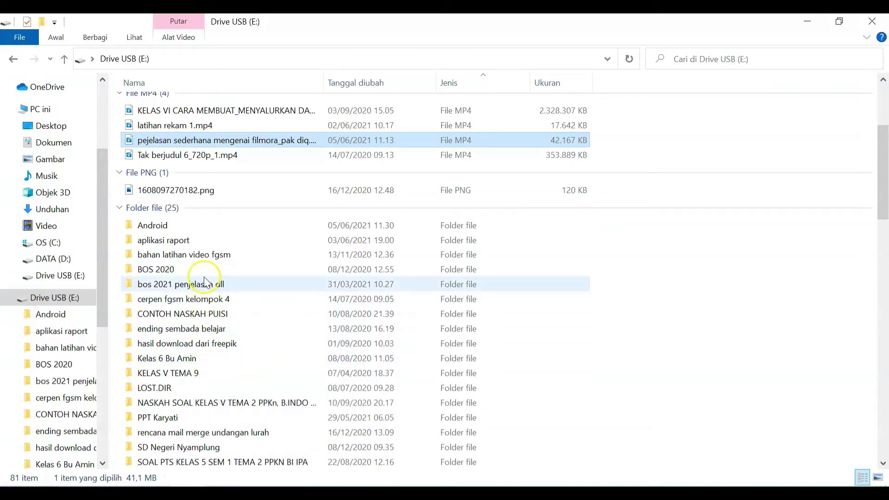
double_click(202, 255)
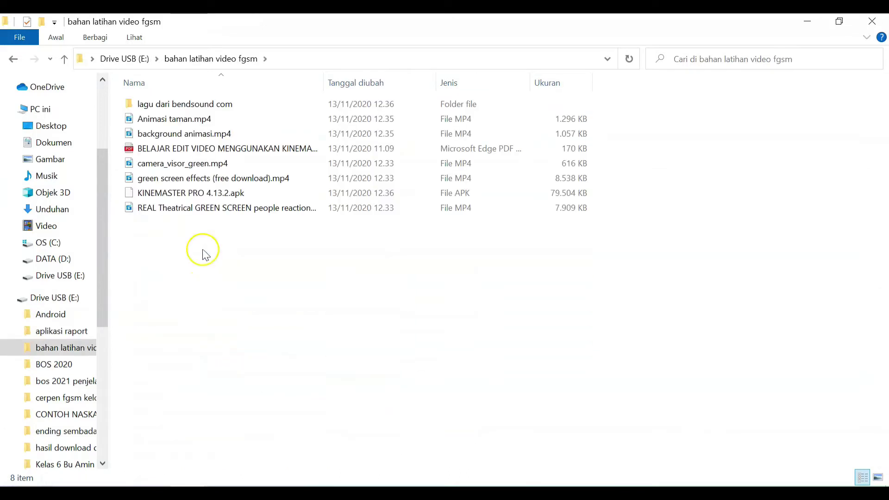
double_click(198, 107)
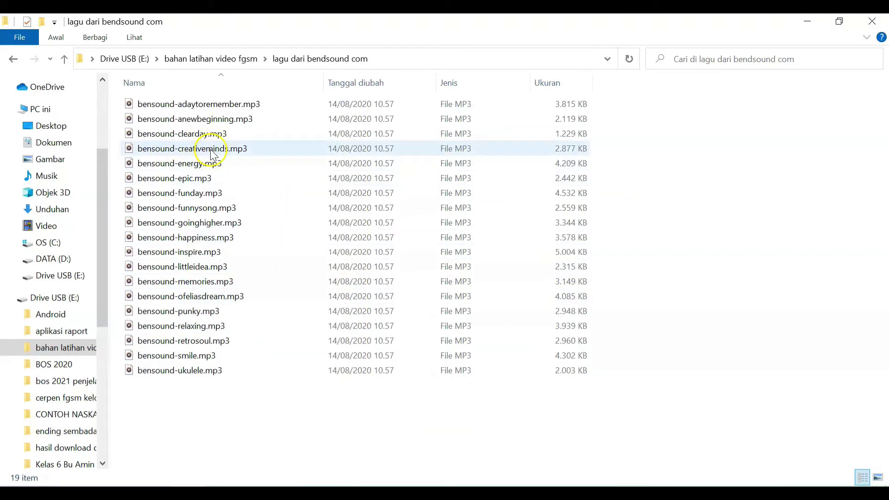
drag(212, 152, 263, 224)
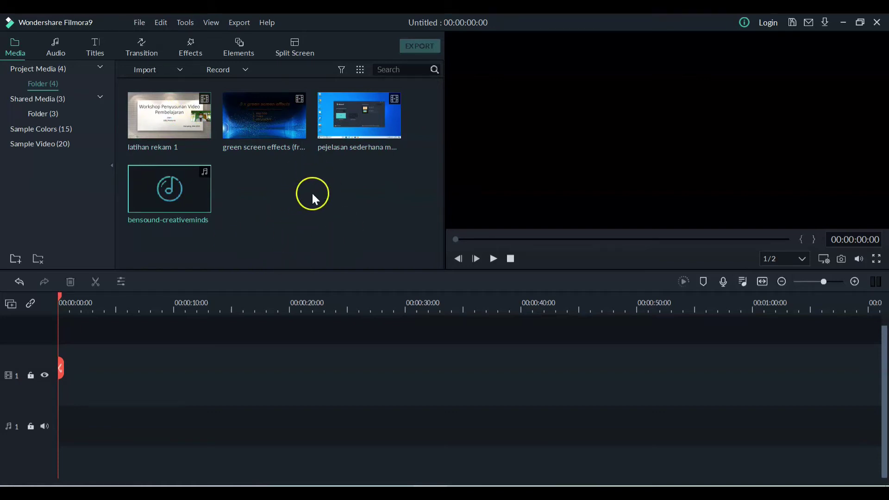
click(282, 187)
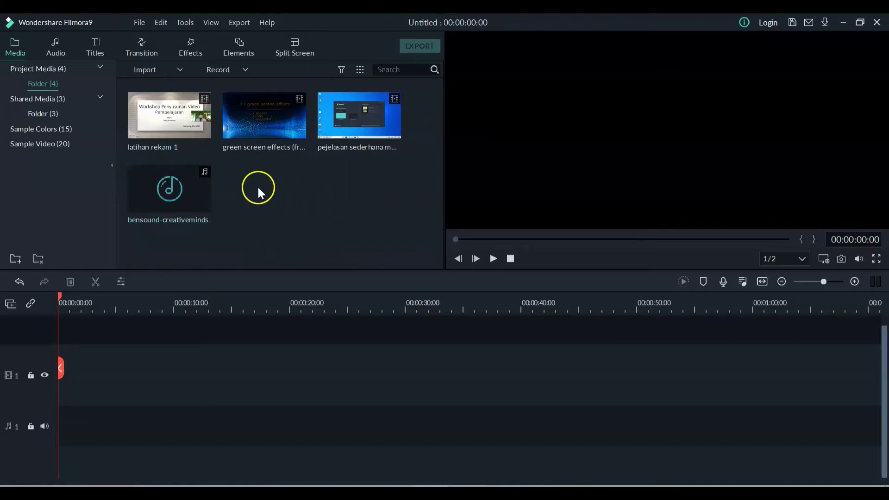
double_click(268, 196)
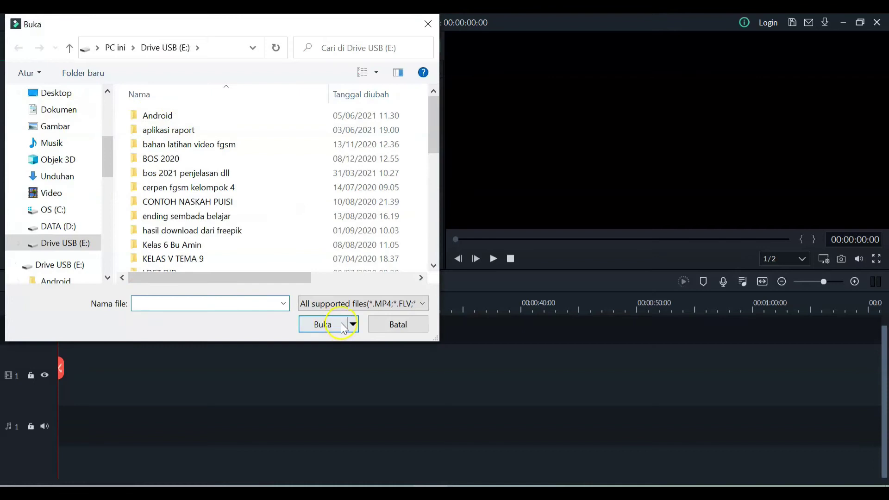
click(410, 329)
click(199, 189)
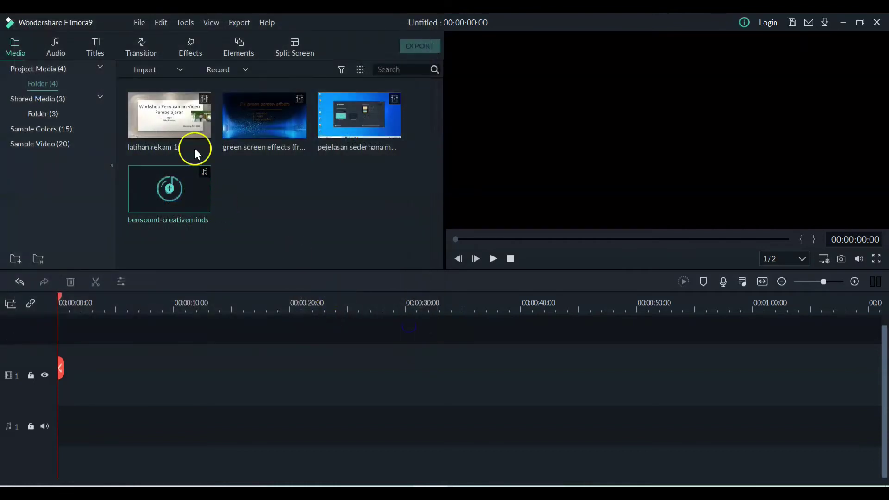
click(178, 68)
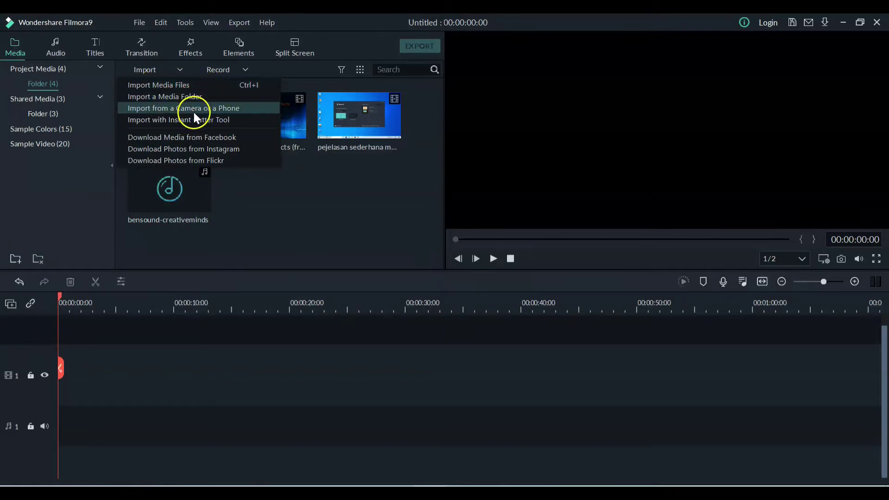
click(207, 85)
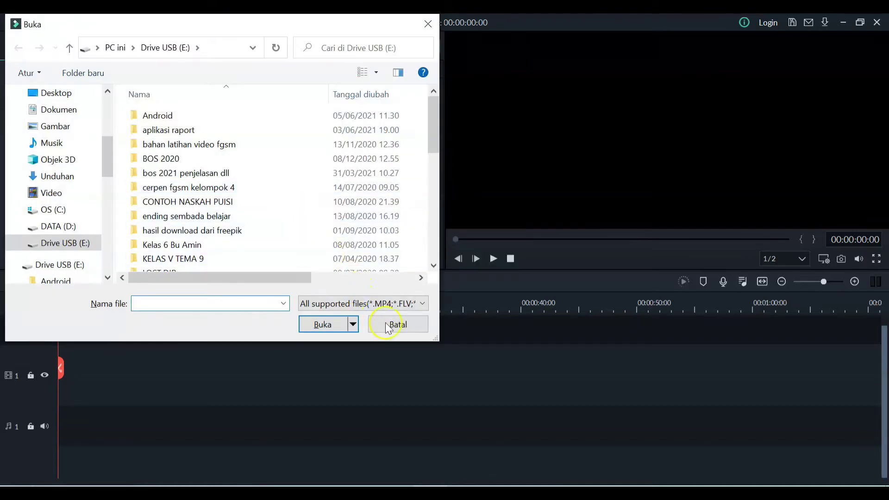
click(399, 324)
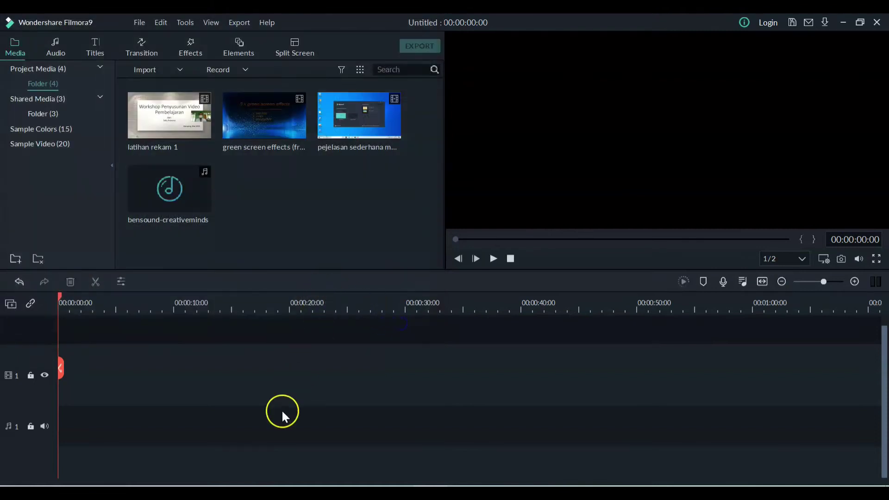
click(186, 497)
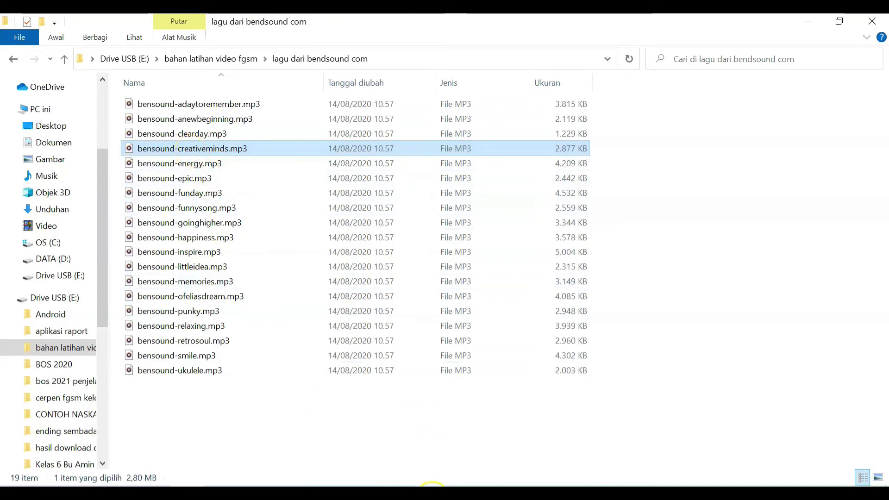
click(428, 493)
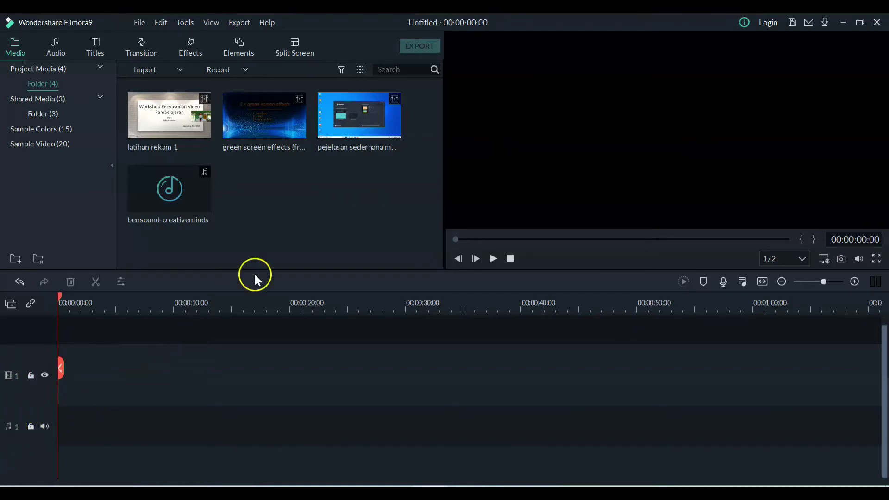
Step: Place the "pejelasan sederhana mengenai filmora" clip at the start of video track 1, keeping the project settings of 1920 x 1080 25fps
drag(382, 115, 41, 390)
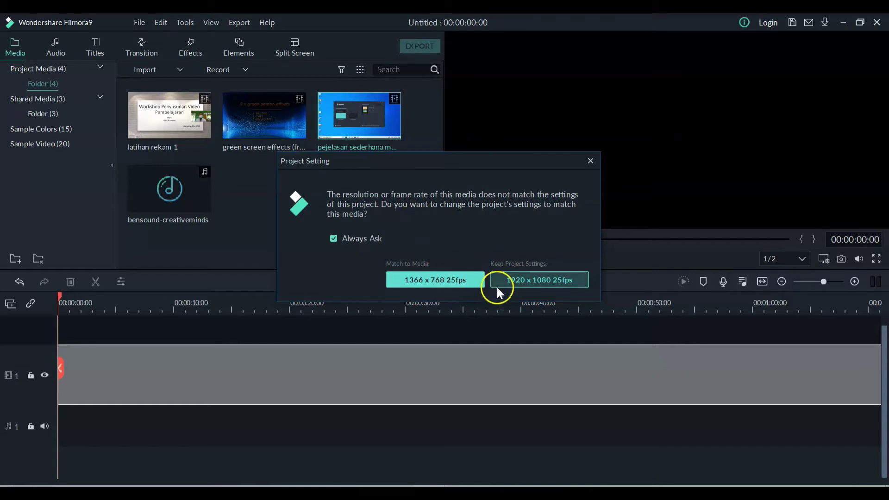
click(522, 280)
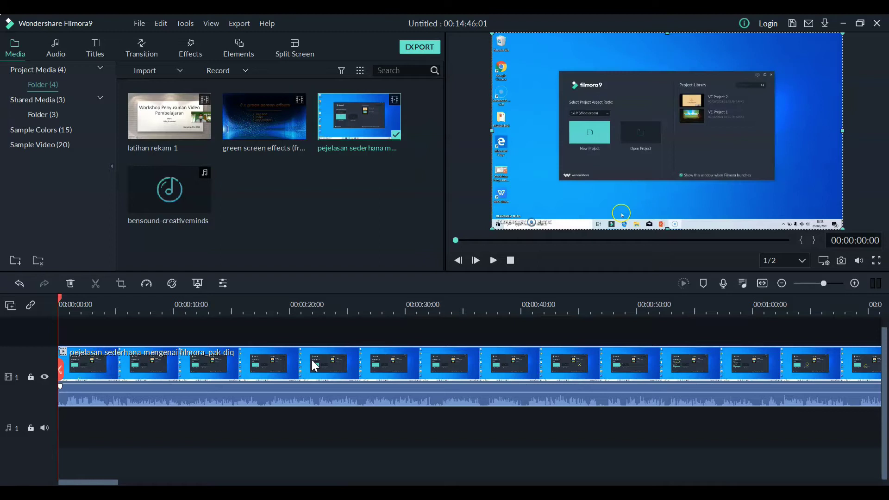
mouse_move(218, 390)
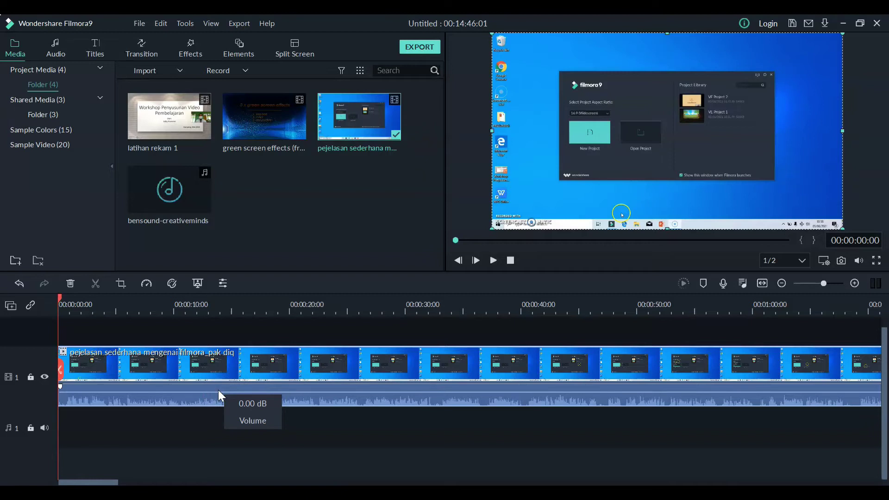
Step: Save the project with the file name "latihan 1" followed by the author's name
click(792, 24)
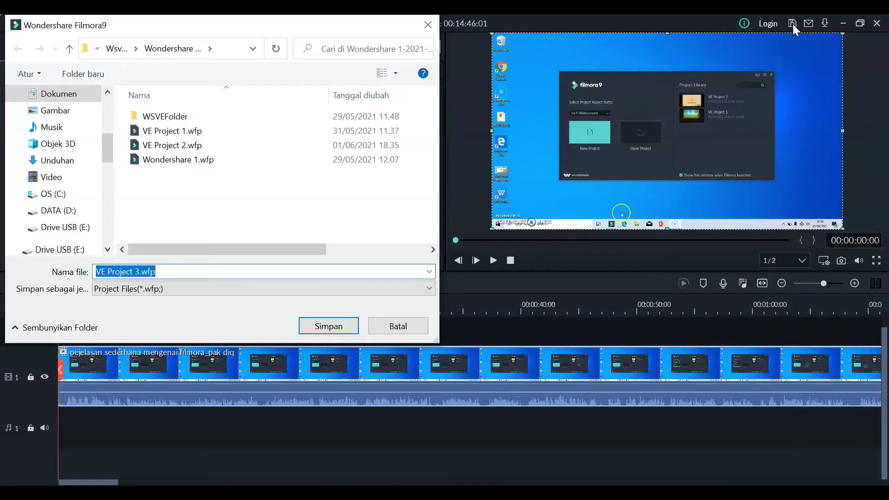
text(latiha)
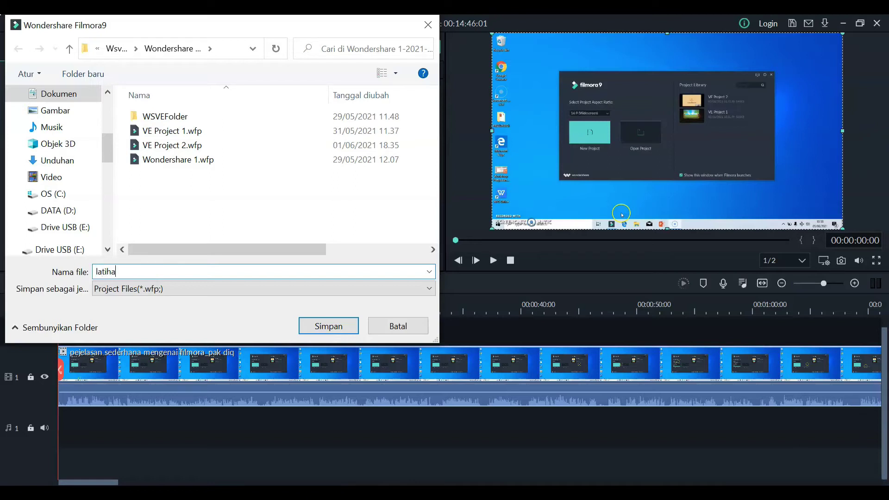
text(n 1 pak diq)
click(335, 327)
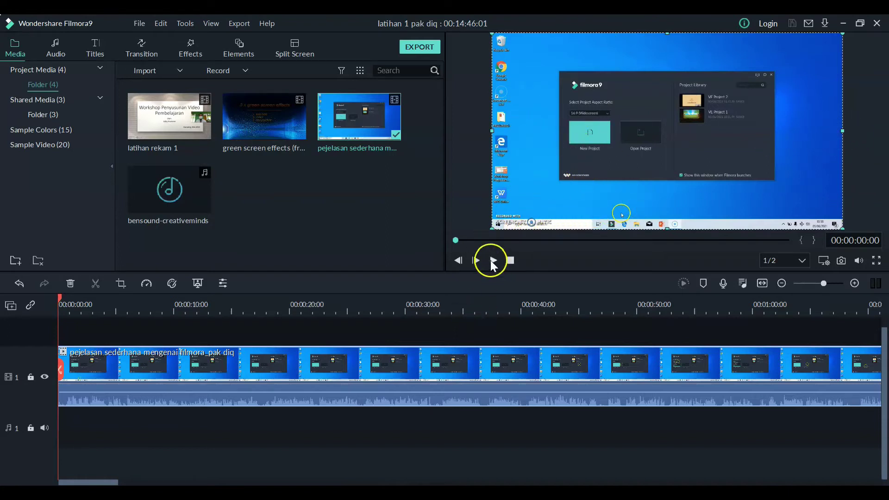
Step: Crop the timeline clip with a Custom ratio to 1366 x 710, cutting off the taskbar along the frame's lower edge
click(359, 203)
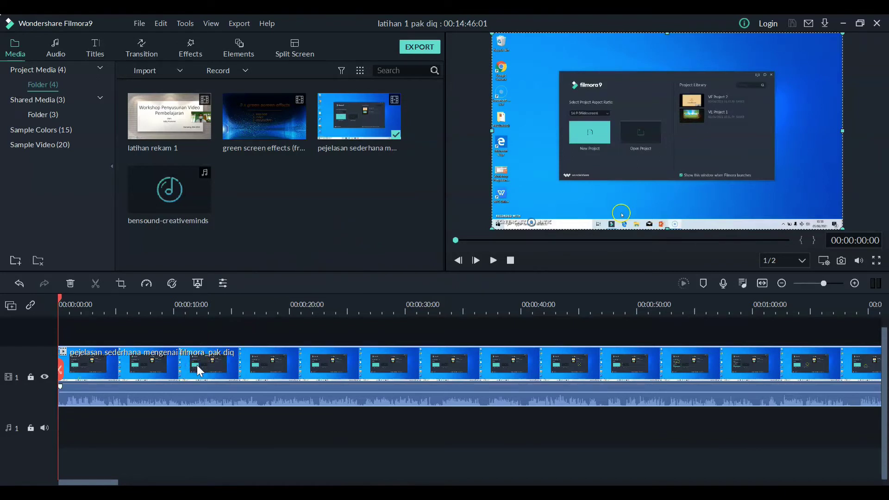
click(122, 282)
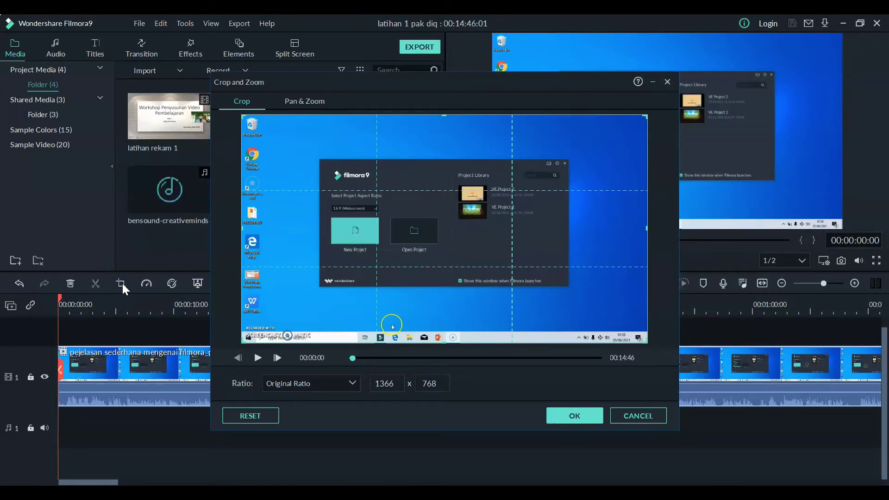
click(354, 382)
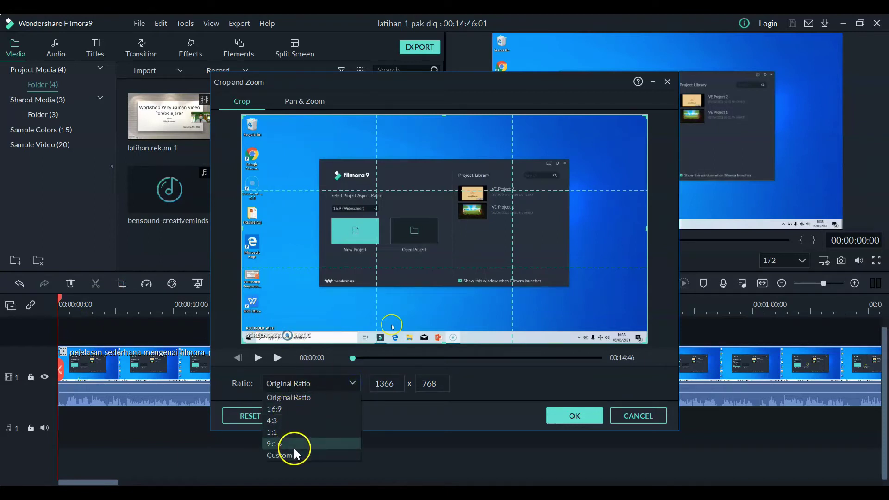
click(305, 396)
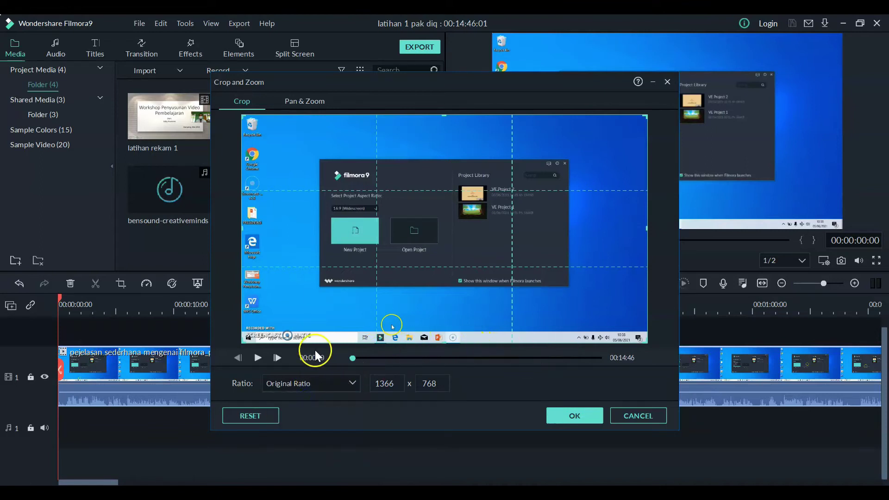
mouse_move(240, 341)
mouse_down()
mouse_move(330, 301)
mouse_move(240, 343)
mouse_up()
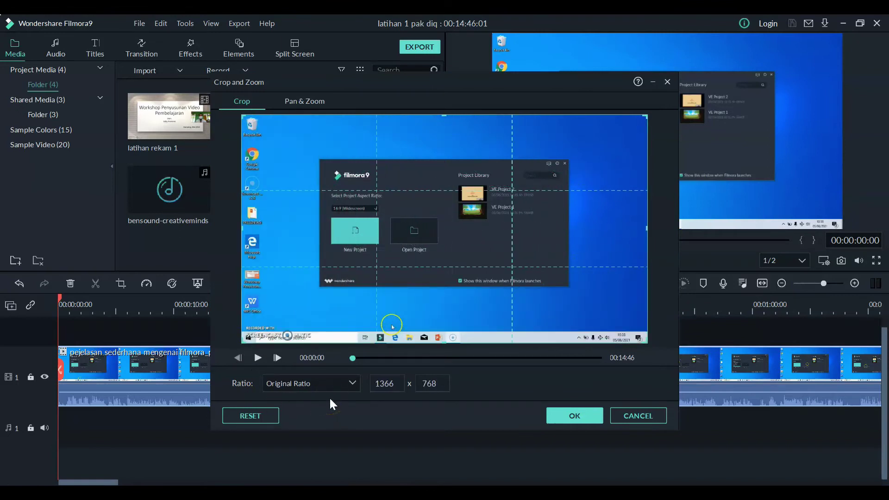
click(345, 381)
click(307, 455)
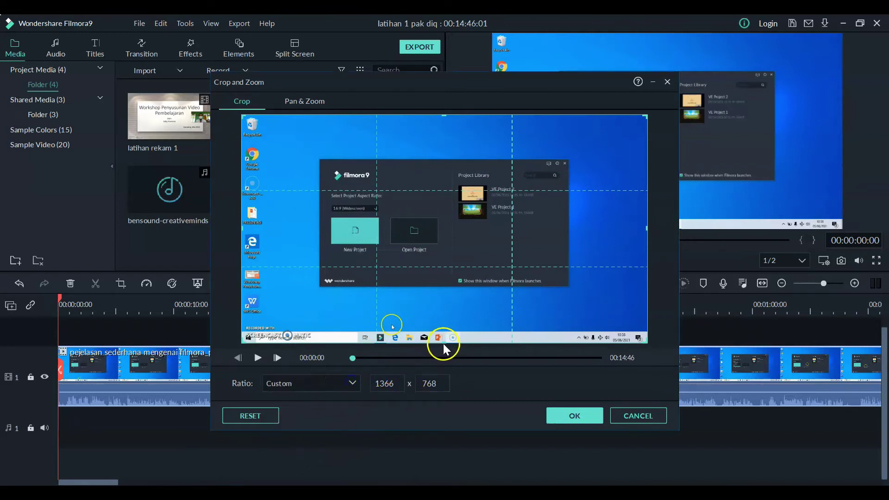
drag(443, 343, 443, 325)
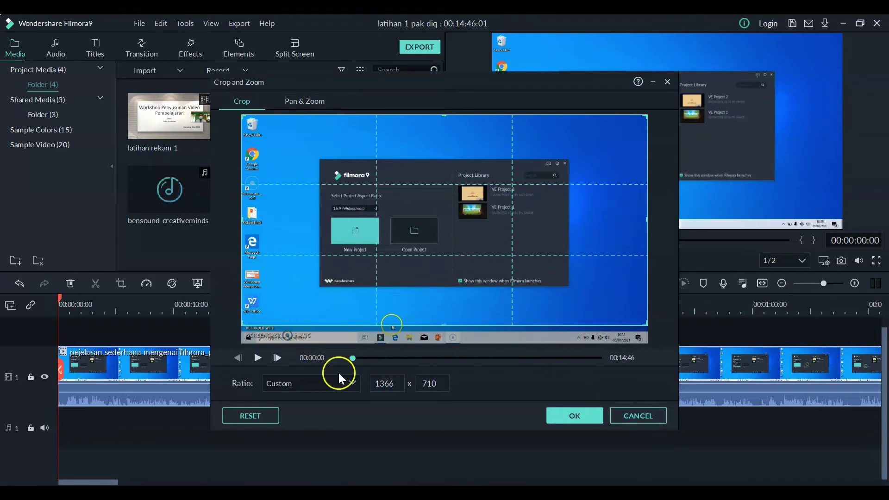
click(586, 415)
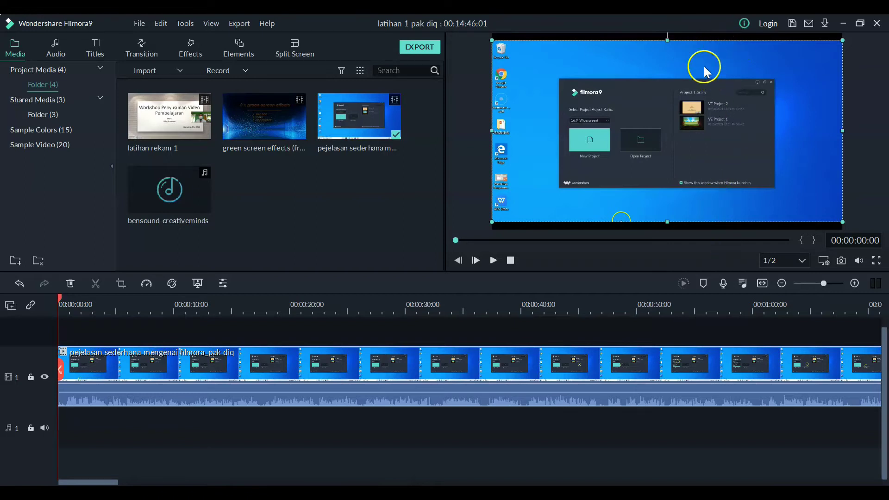
Step: Examine the cropped clip's frame in the full-screen preview and return to the editor
mouse_move(793, 128)
mouse_down()
mouse_move(793, 141)
mouse_move(795, 126)
mouse_move(794, 133)
mouse_up()
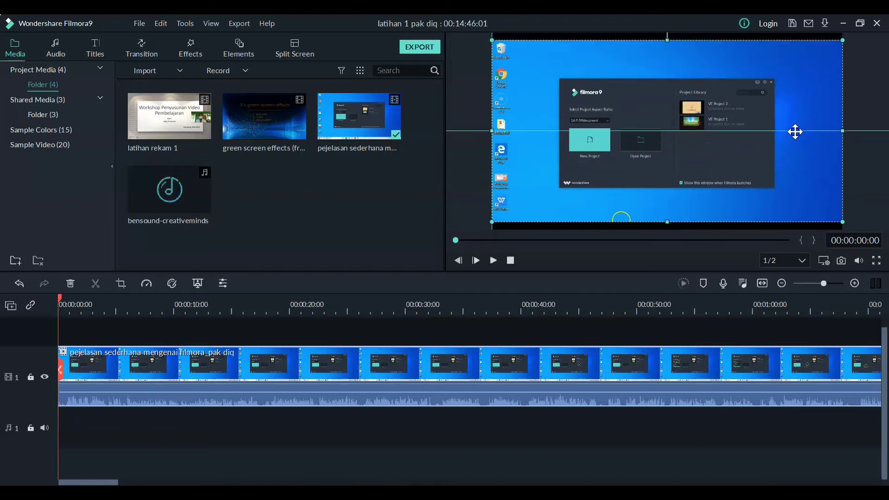
click(876, 261)
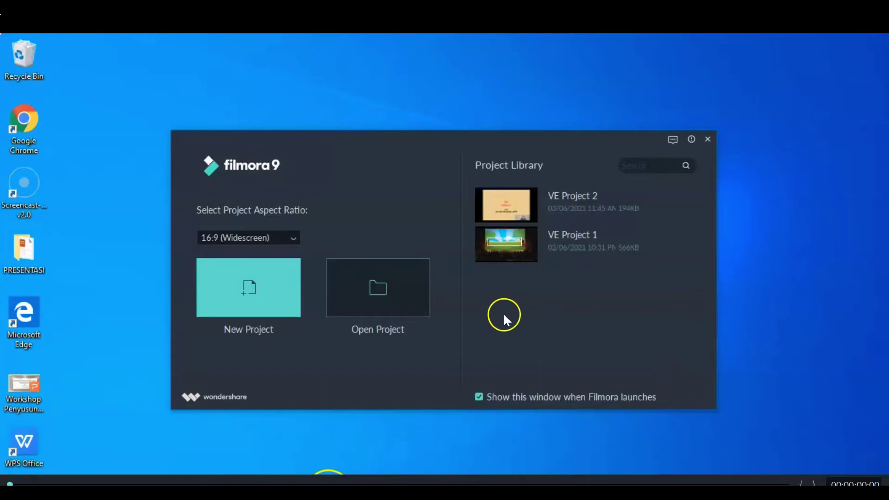
key(Escape)
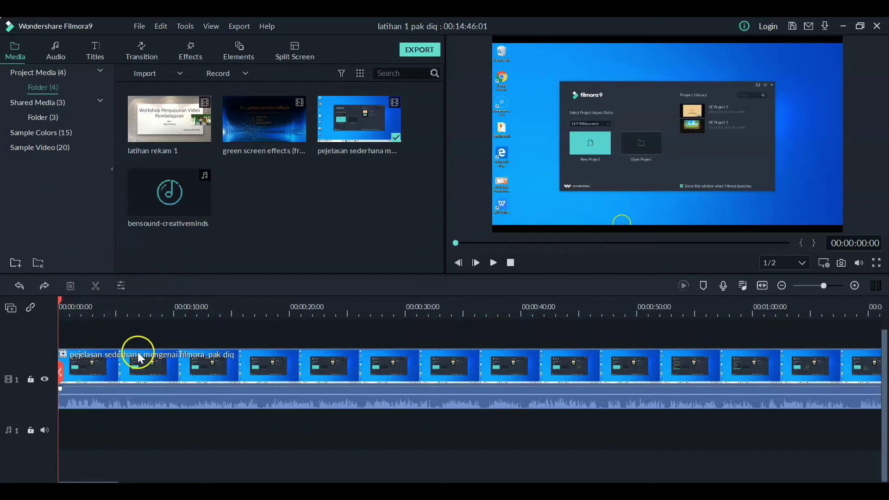
Step: Select the clip on video track 1 and set the playhead time to 00:03:50:00
click(236, 377)
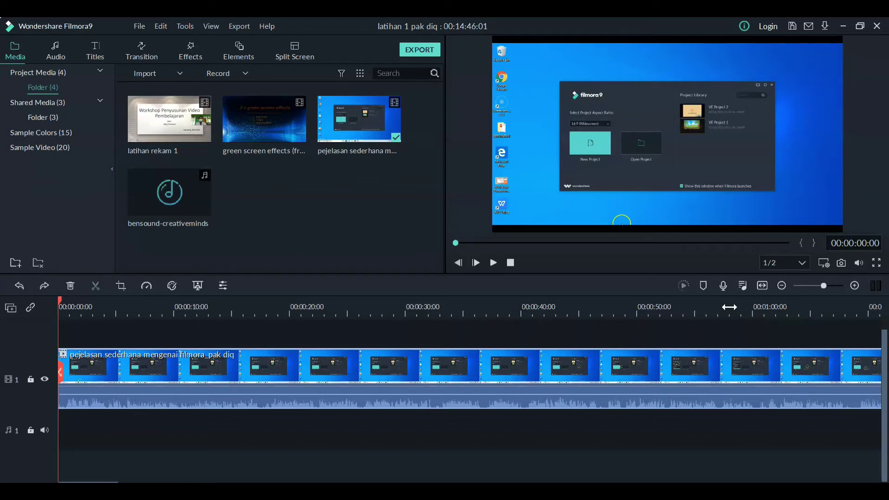
click(854, 243)
text(3)
click(861, 244)
key(BackSpace)
text(5)
key(Return)
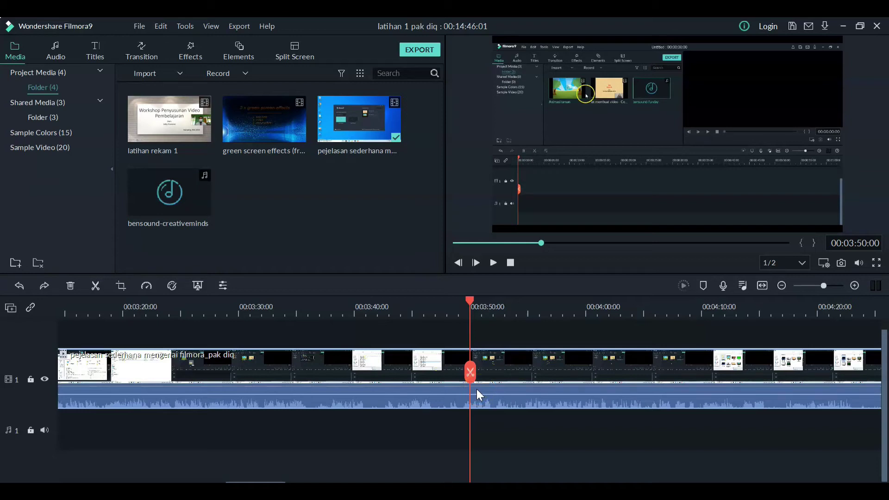
Step: Position the playhead at 00:03:48:05, just before a spoken section in the clip's audio waveform
click(484, 355)
drag(482, 311, 610, 317)
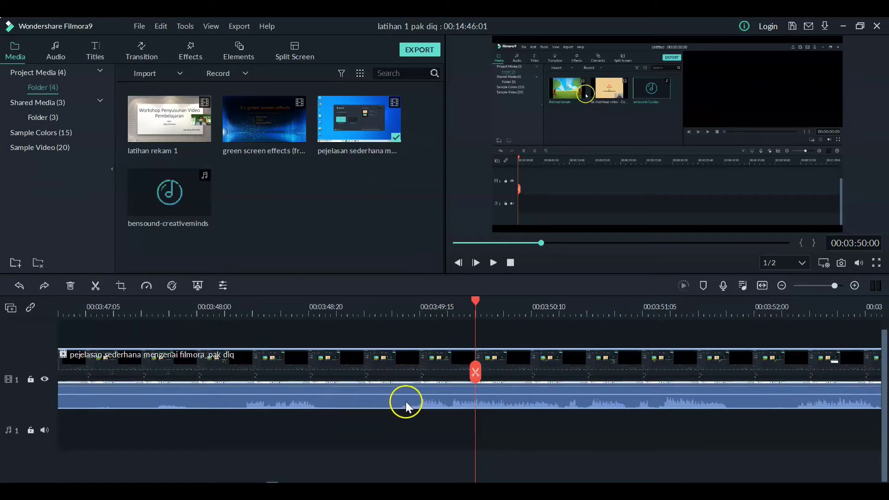
mouse_move(329, 397)
drag(423, 309, 114, 314)
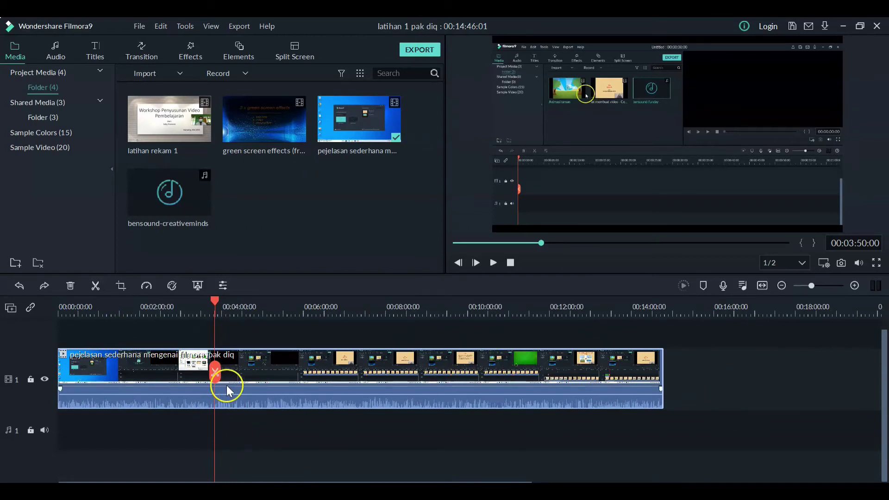
drag(239, 309, 754, 333)
drag(330, 311, 660, 319)
drag(351, 313, 402, 323)
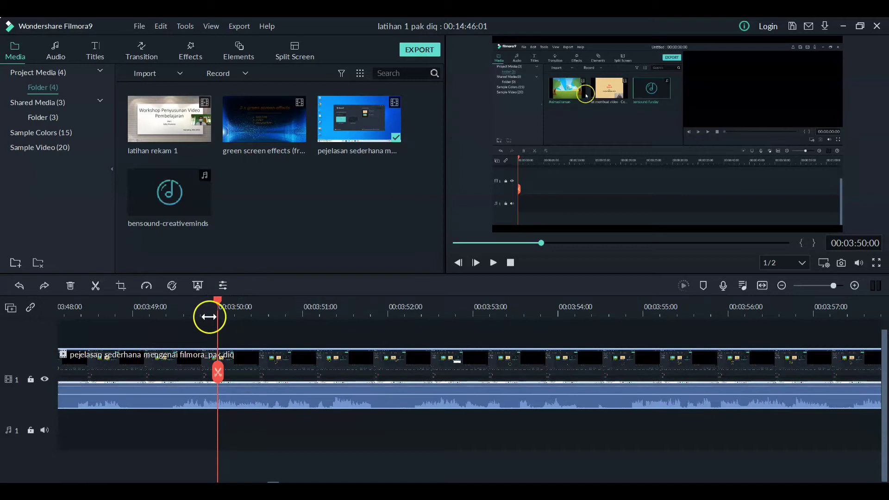
drag(219, 301, 101, 342)
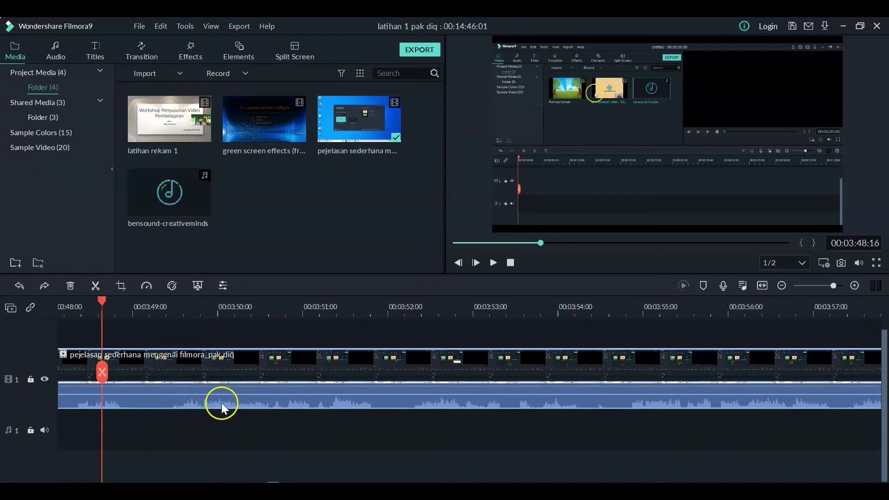
drag(102, 298, 123, 309)
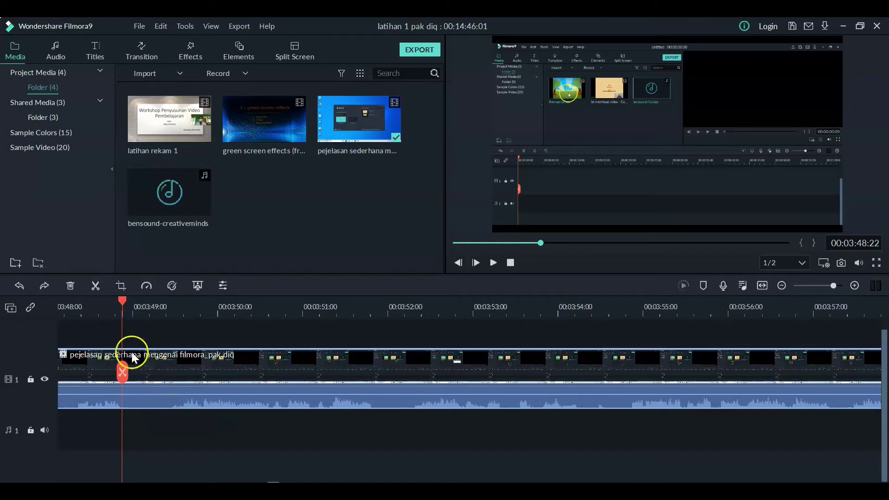
drag(122, 300, 550, 366)
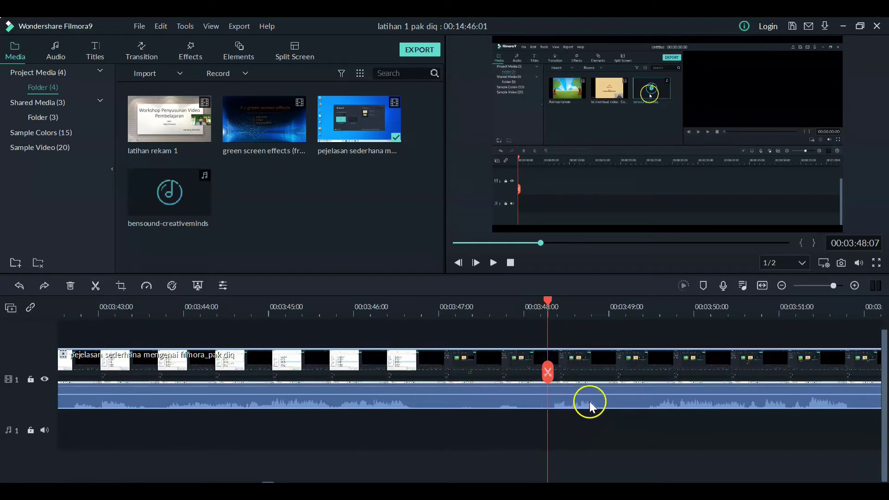
drag(546, 299, 540, 301)
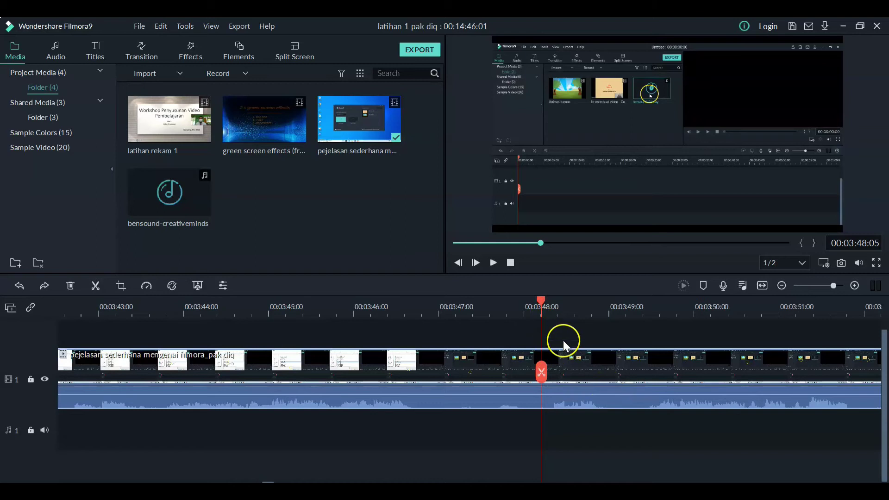
Step: Split the clip at 00:03:48:05 and 00:03:49:04, and delete the segment between the two cuts
scroll(490, 319, down, 2)
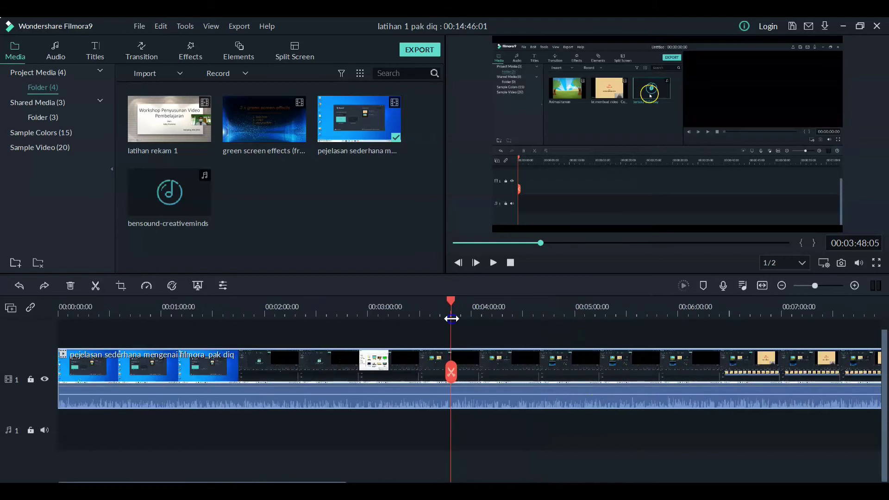
scroll(459, 318, up, 5)
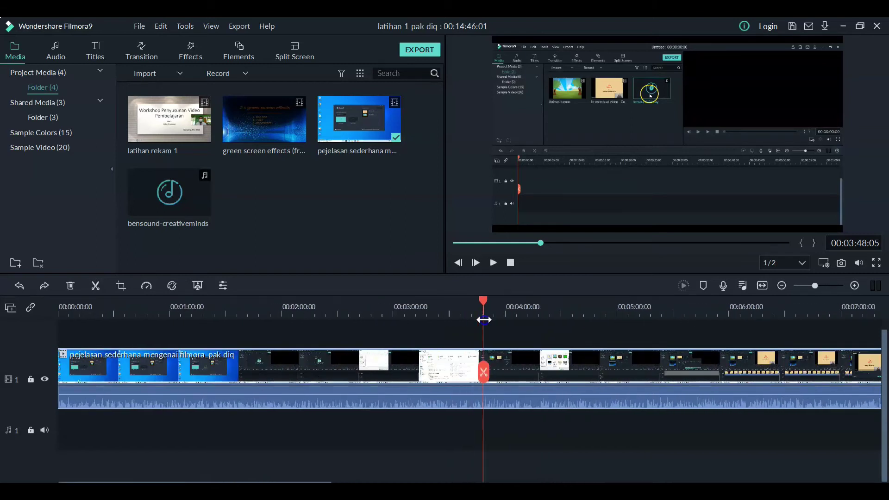
drag(609, 329, 615, 330)
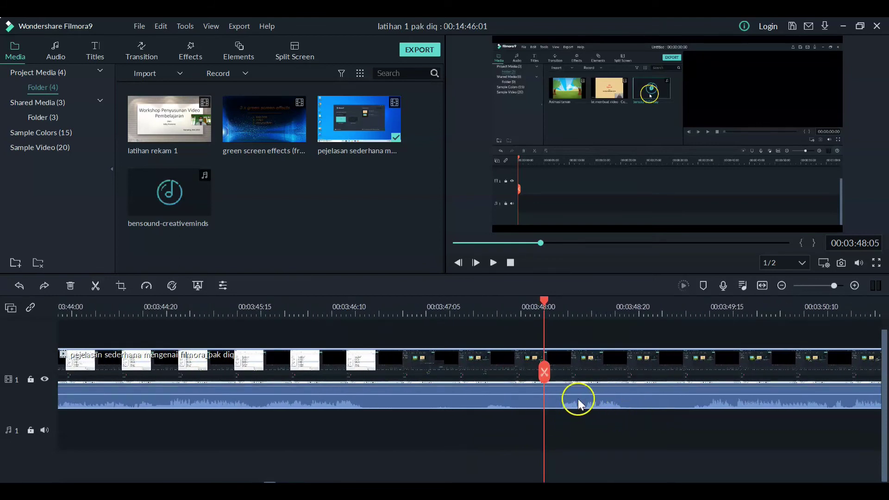
click(544, 372)
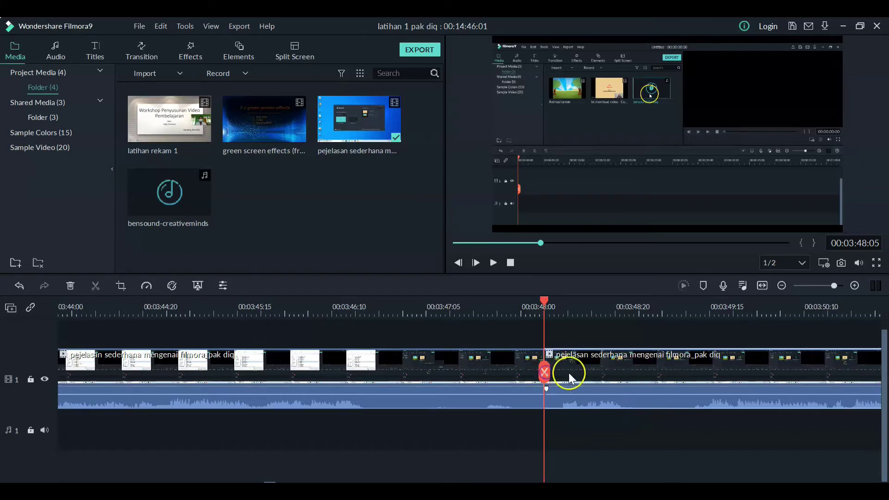
drag(543, 300, 659, 312)
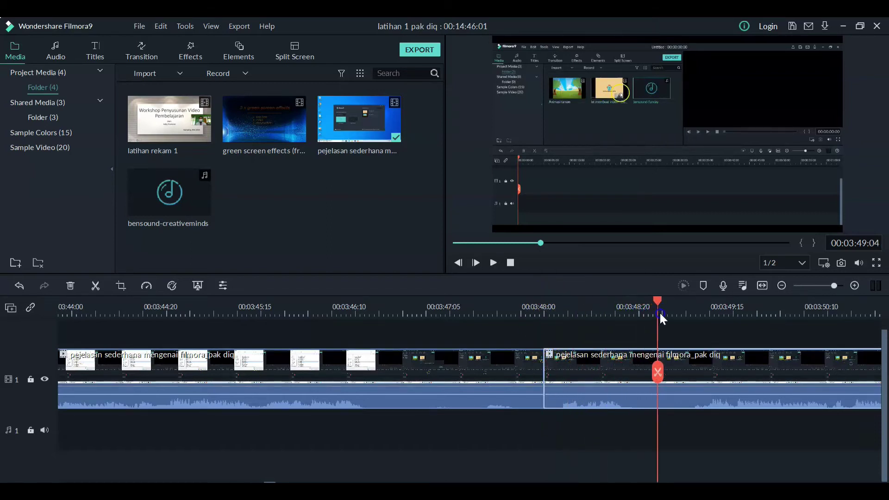
click(657, 371)
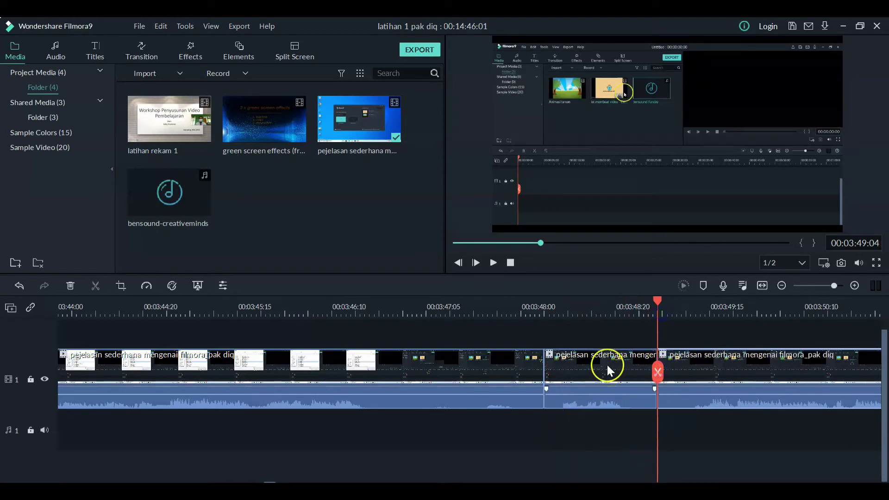
click(606, 381)
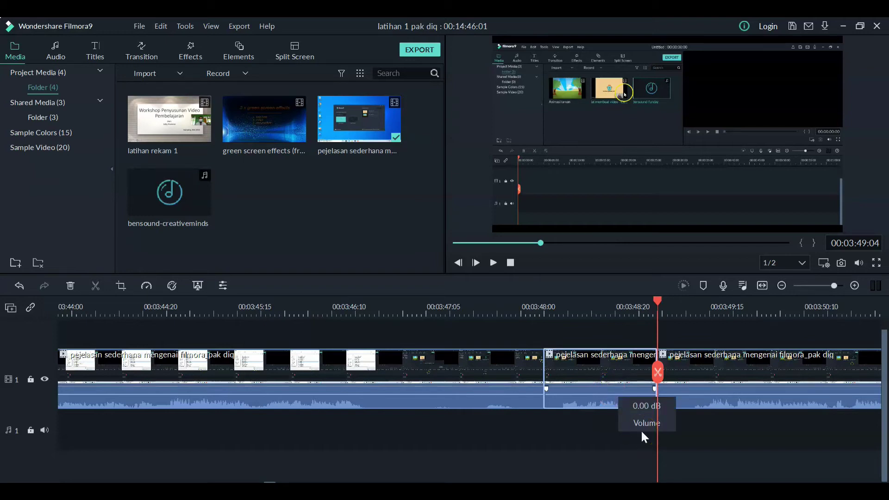
key(Delete)
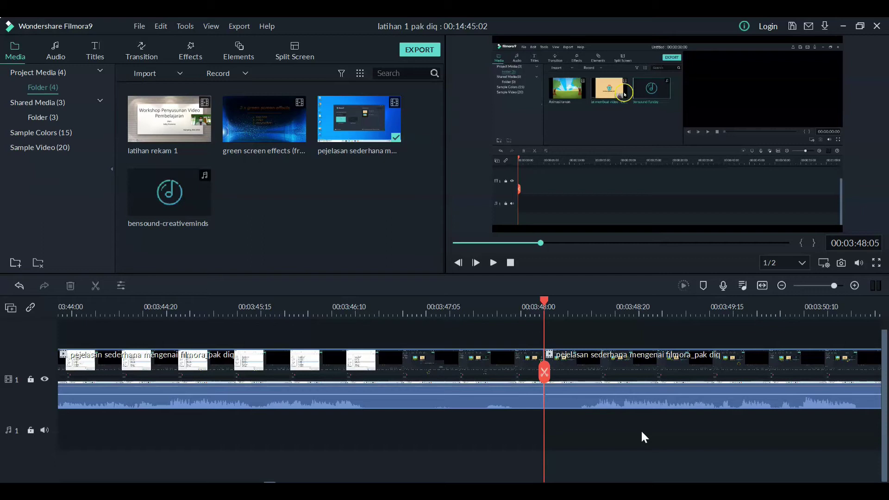
Step: Undo the segment deletion and the two splits
key(ctrl+z)
key(ctrl+z)
key(ctrl+z)
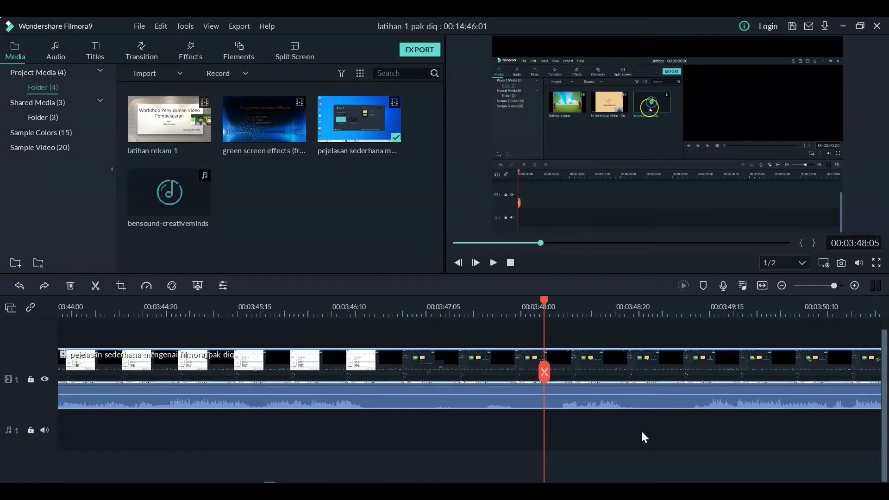
Step: Delete the whole "pejelasan sederhana mengenai filmora" clip from video track 1
mouse_move(547, 308)
mouse_down()
mouse_move(521, 307)
mouse_move(536, 308)
mouse_up()
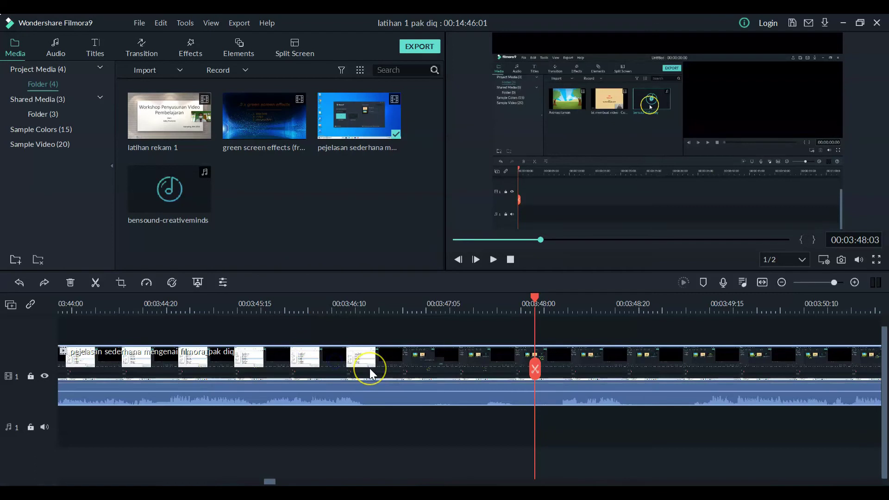
key(Delete)
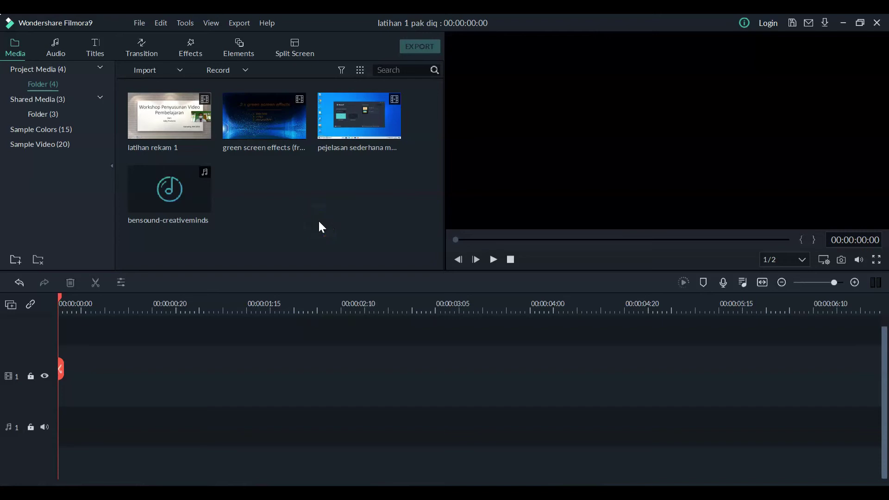
Step: Import the image "4248839" from the "hasil download dari freepik" folder on Drive USB (E:)
double_click(319, 222)
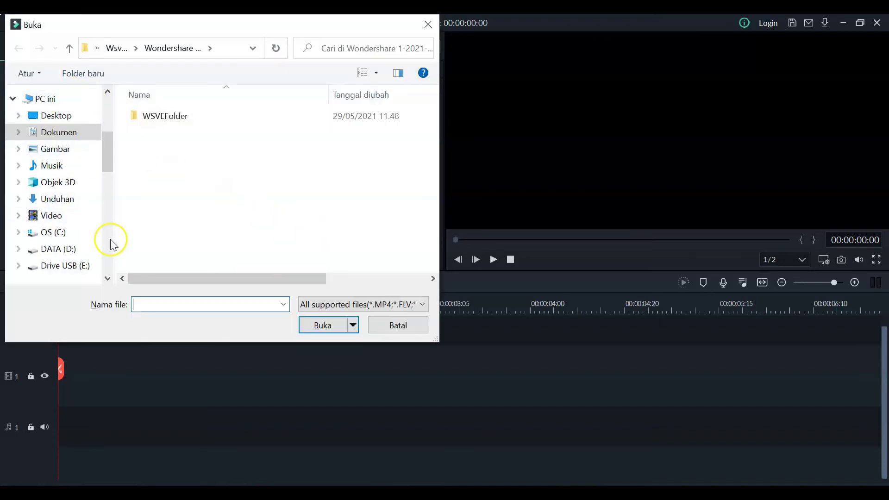
click(74, 265)
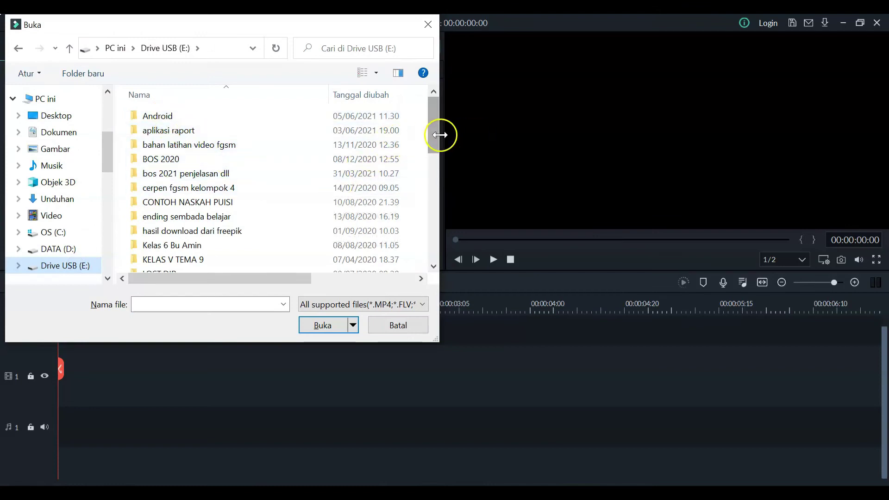
mouse_move(433, 141)
mouse_down()
mouse_move(427, 218)
mouse_move(432, 142)
mouse_up()
click(195, 233)
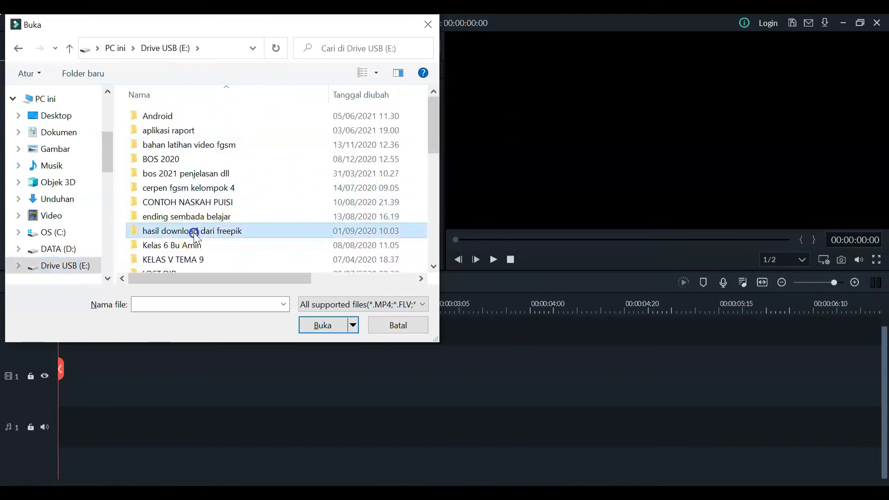
double_click(194, 233)
click(180, 114)
click(311, 330)
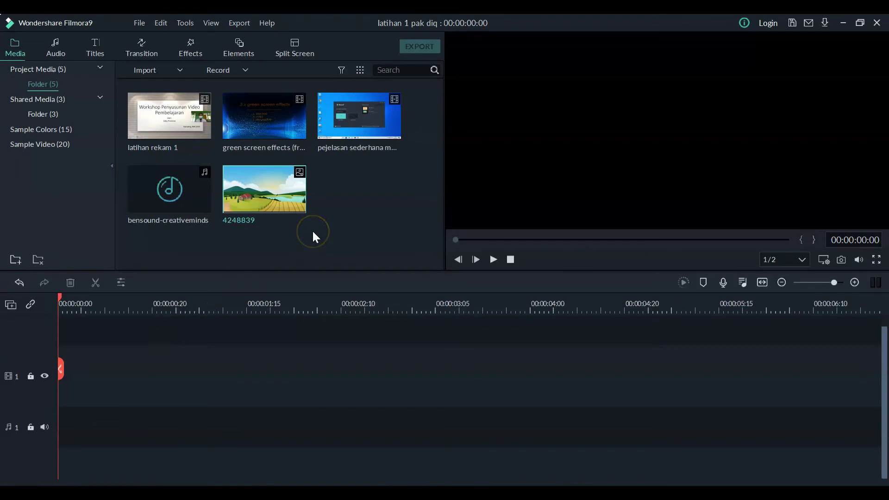
Step: Place the image "4248839" at the start of video track 1
click(284, 186)
drag(285, 188, 40, 382)
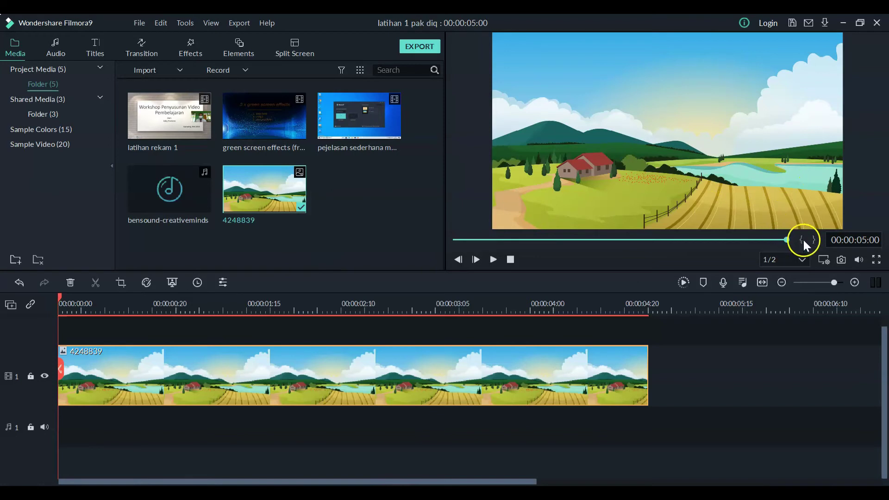
Step: Preview the "green screen effects" source video and set its mark-in point at 00:00:46:09, where the T-Rex scene begins
click(284, 116)
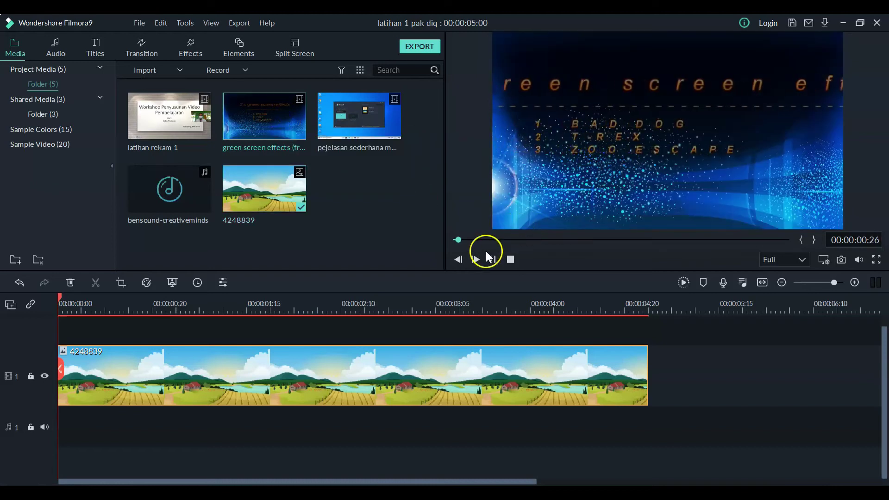
click(492, 259)
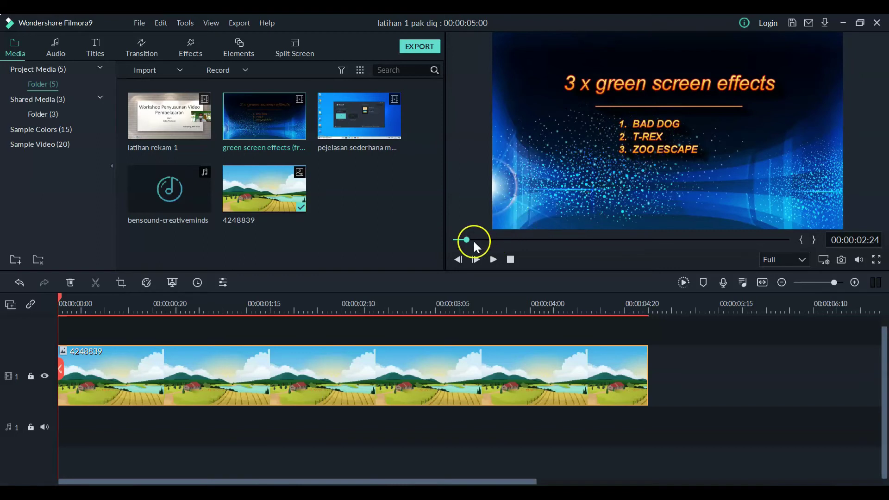
drag(465, 240, 644, 254)
mouse_move(640, 250)
mouse_down()
mouse_move(627, 250)
mouse_move(639, 251)
mouse_up()
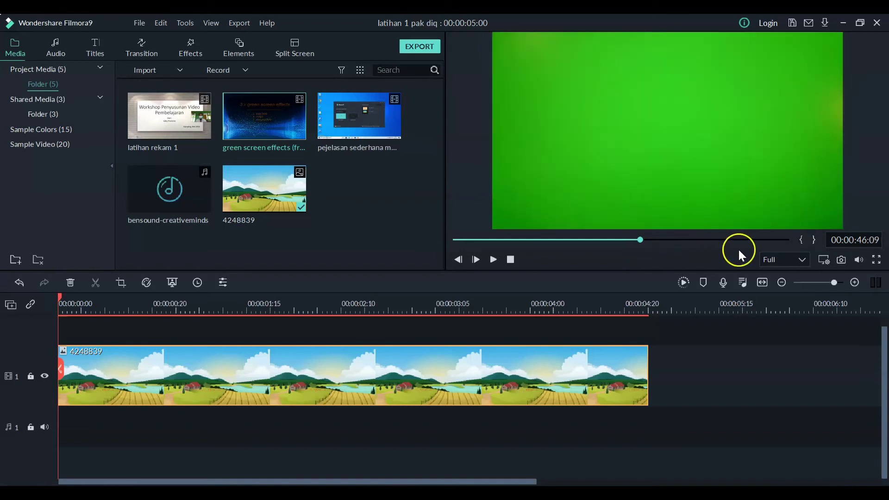
click(801, 240)
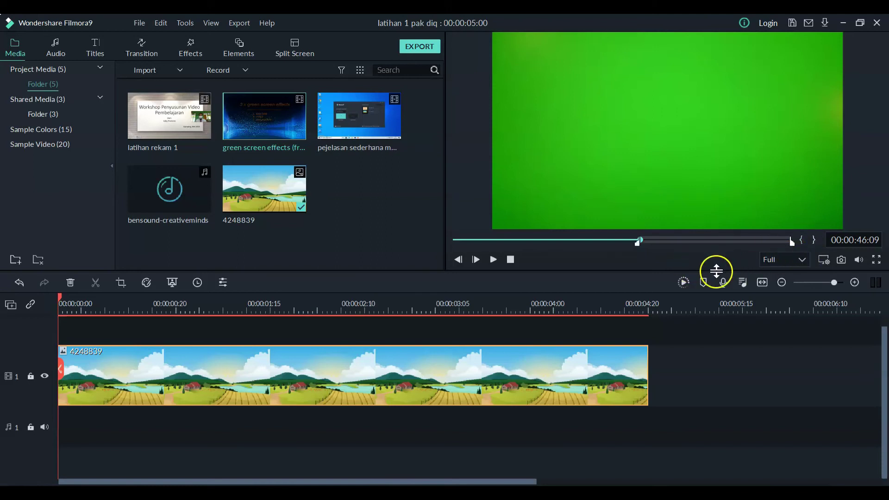
Step: Play the T-Rex scene of the source video and set the mark-out point at 00:01:01:29, just before the "ZOO ESCAPE" title
click(493, 259)
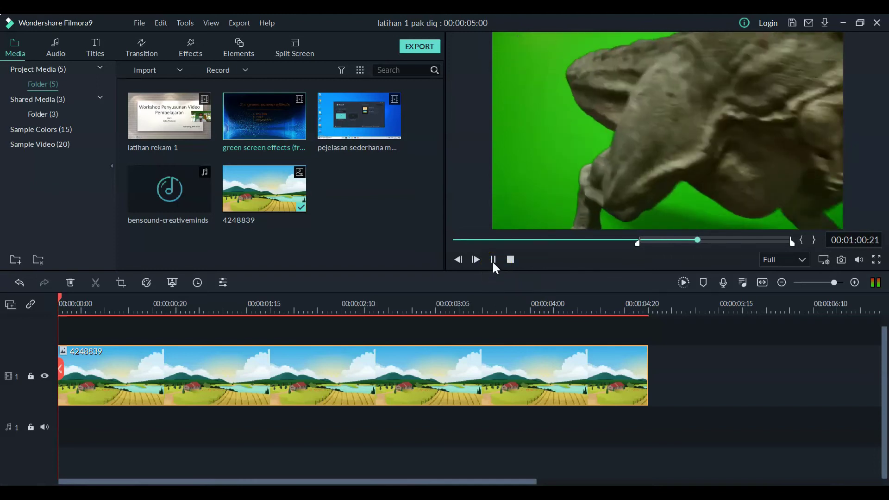
click(493, 259)
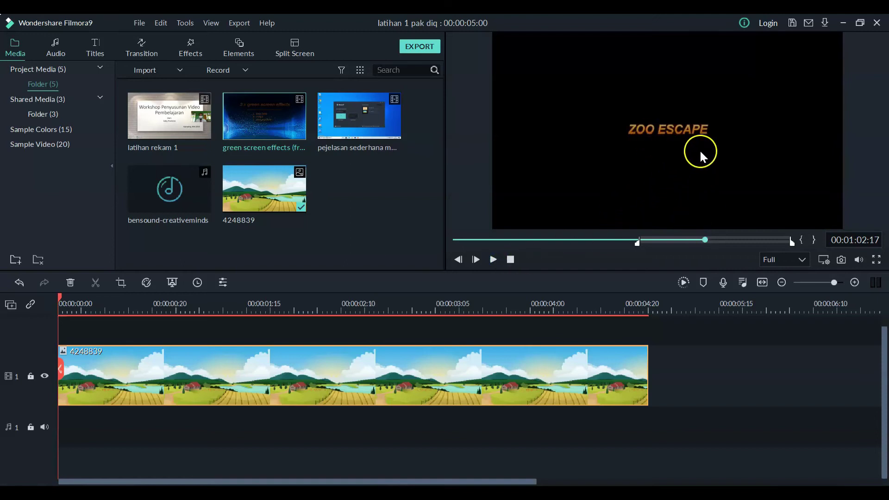
drag(705, 240, 702, 240)
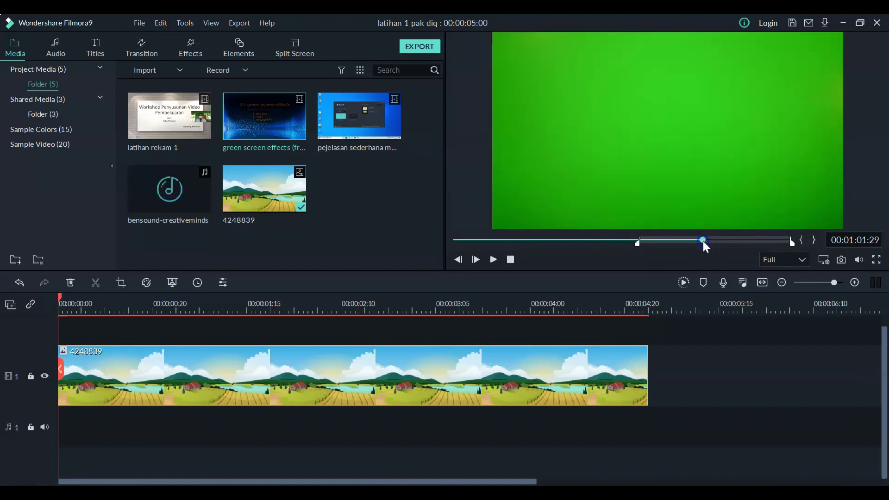
click(813, 240)
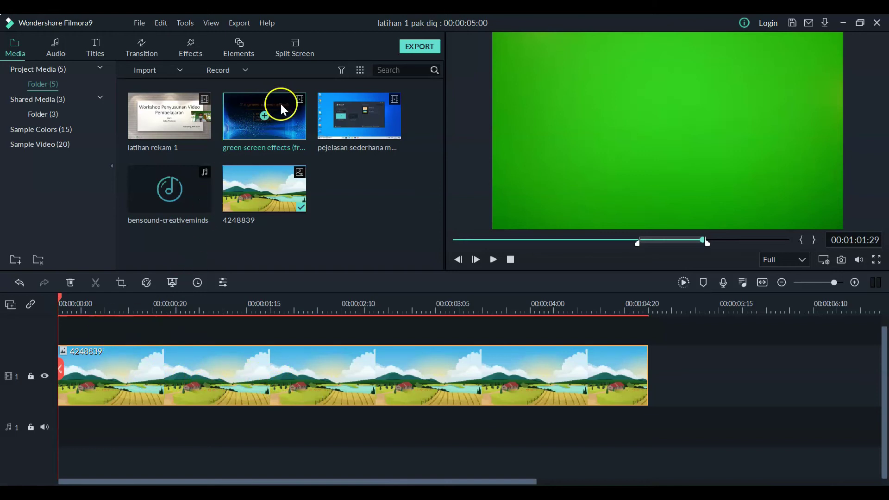
Step: Add the marked green screen range to the start of a new track above the image, keeping the project settings at 1920 x 1080 25fps
drag(280, 123, 59, 331)
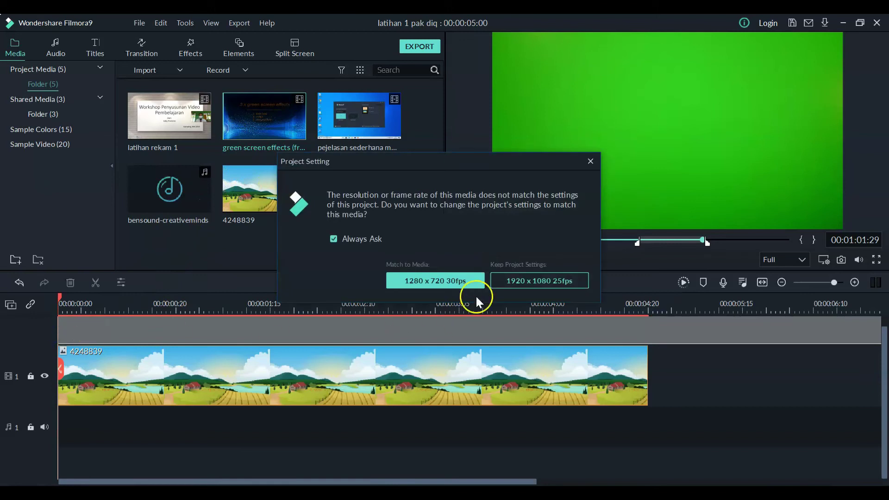
click(519, 280)
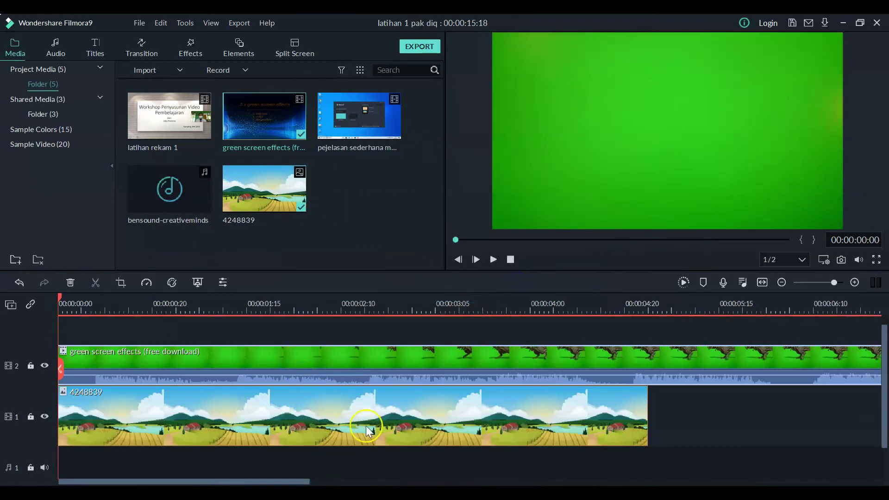
Step: Extend the "4248839" image clip on video track 1 to end together with the green screen clip
click(618, 413)
drag(647, 417, 614, 443)
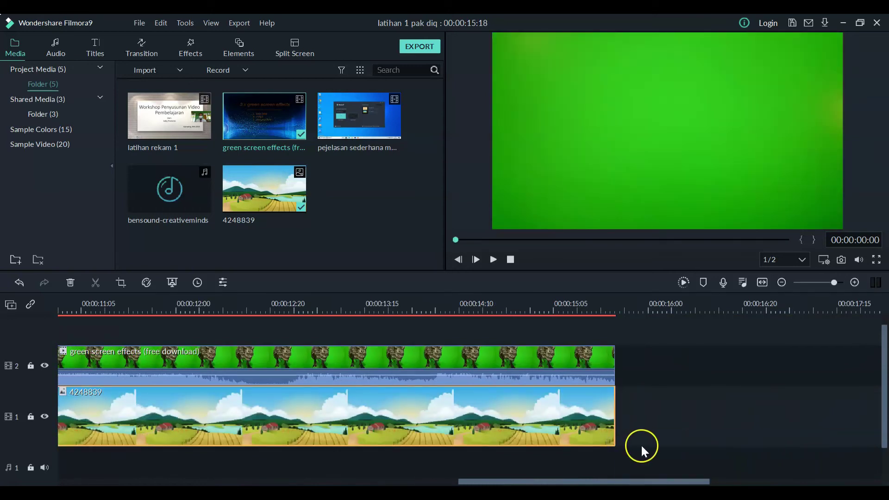
drag(673, 482, 273, 482)
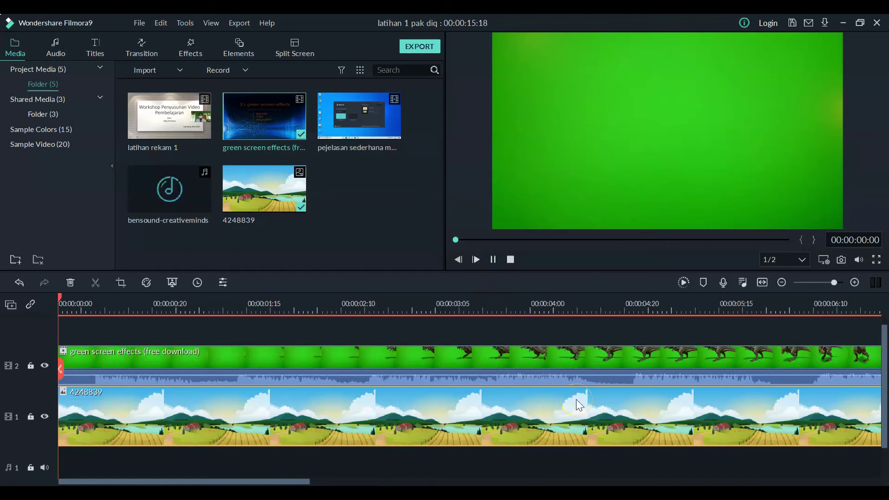
Step: Play the stacked timeline clips, fit them fully in the timeline, and return the playhead to 00:00:00:00
key(space)
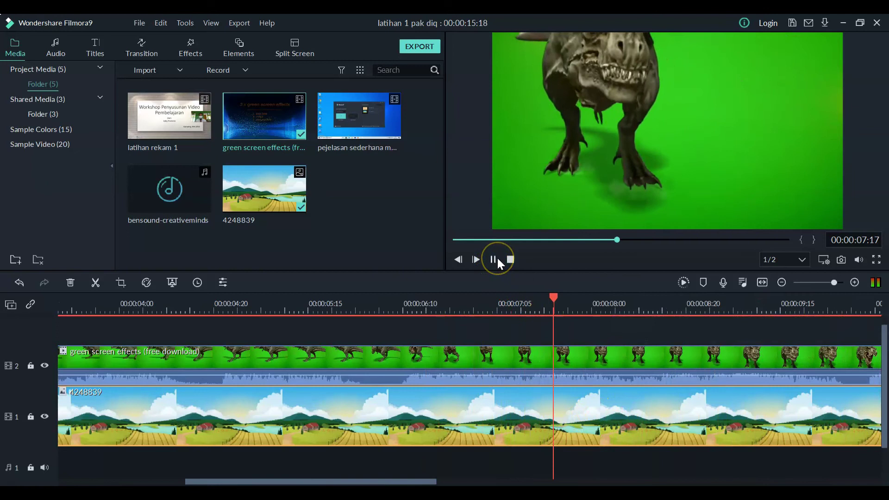
click(496, 257)
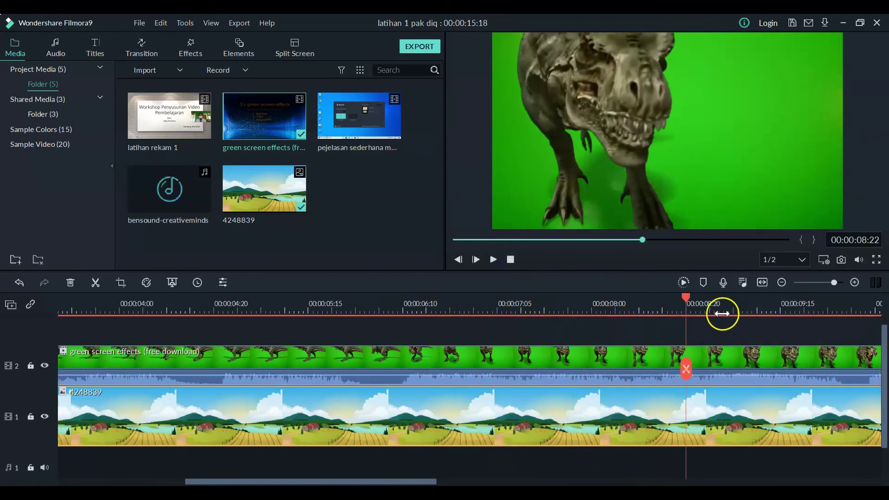
drag(625, 303, 224, 325)
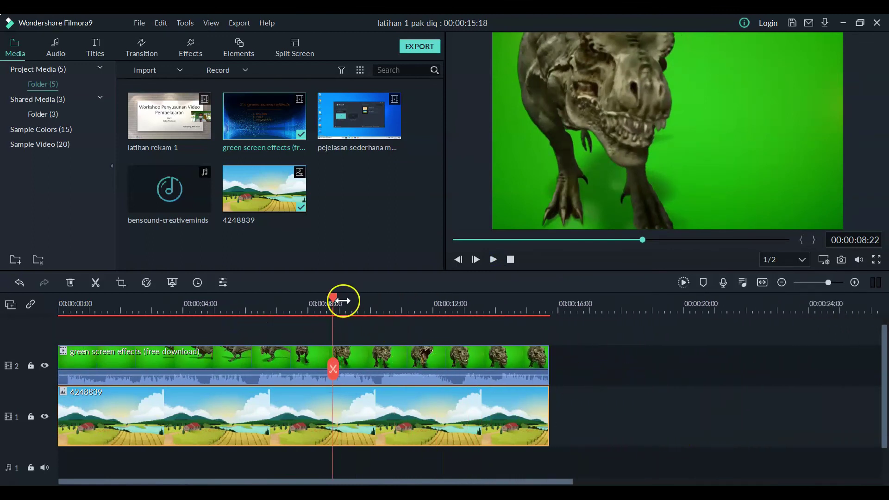
drag(334, 297, 27, 338)
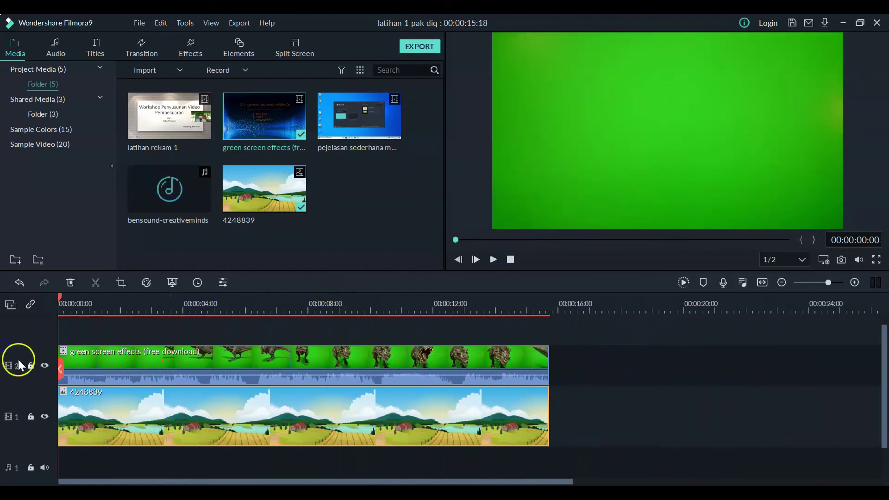
Step: Examine the green screen clip's video properties, including the Chroma Key option, and close them
click(221, 353)
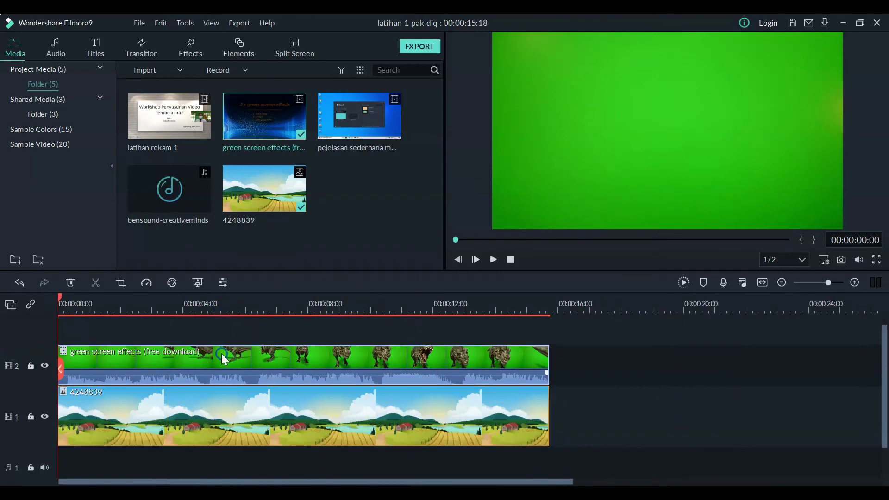
click(220, 335)
click(219, 356)
double_click(280, 362)
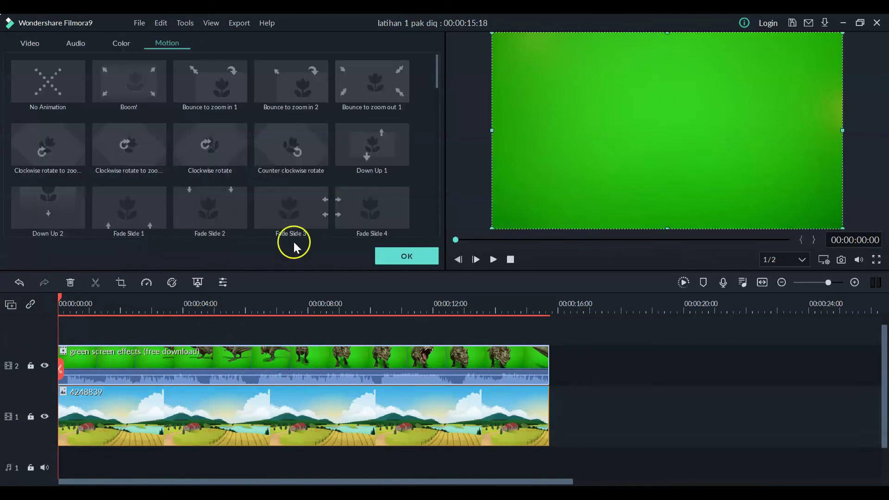
click(26, 46)
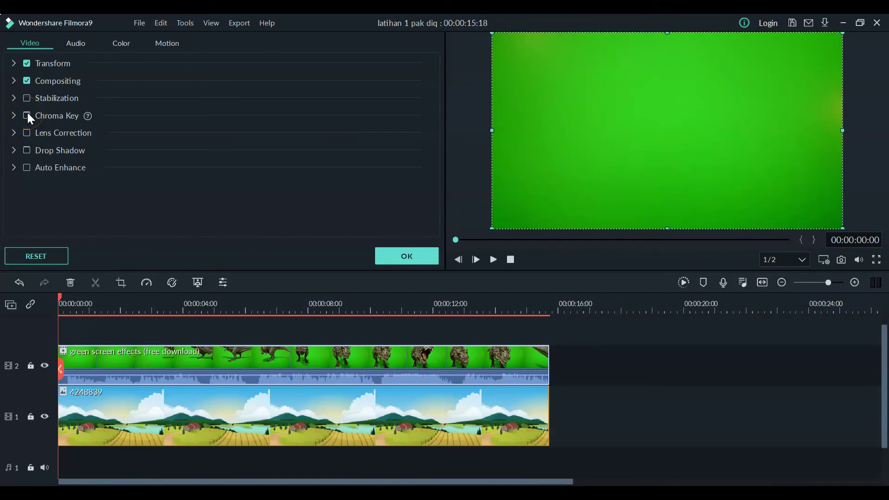
click(417, 255)
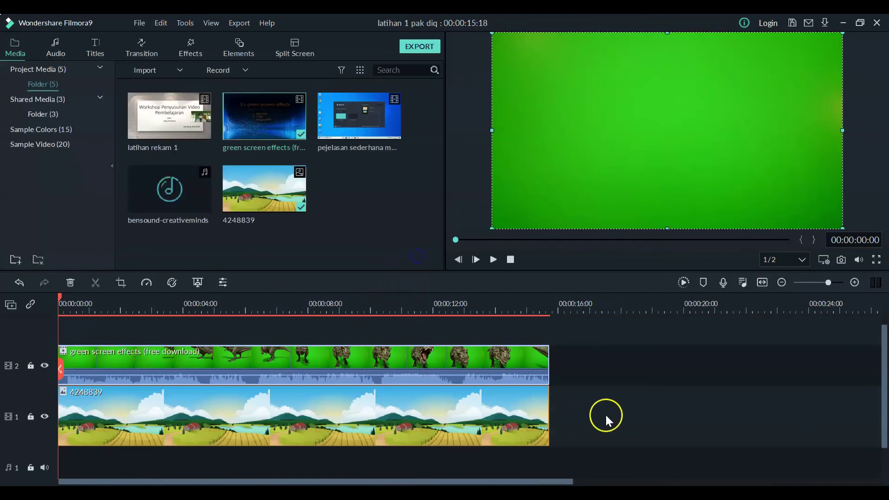
Step: Enable Chroma Key on the green screen clip, comparing the picture with the effect off and on
click(198, 282)
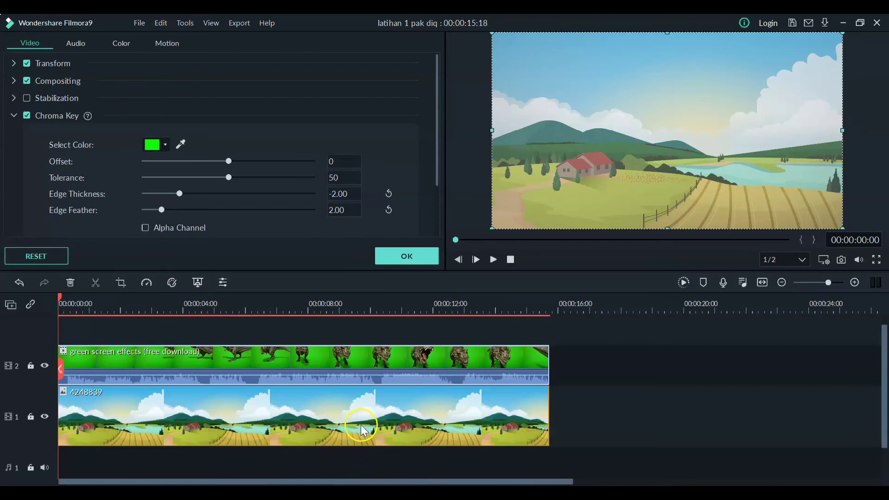
click(27, 115)
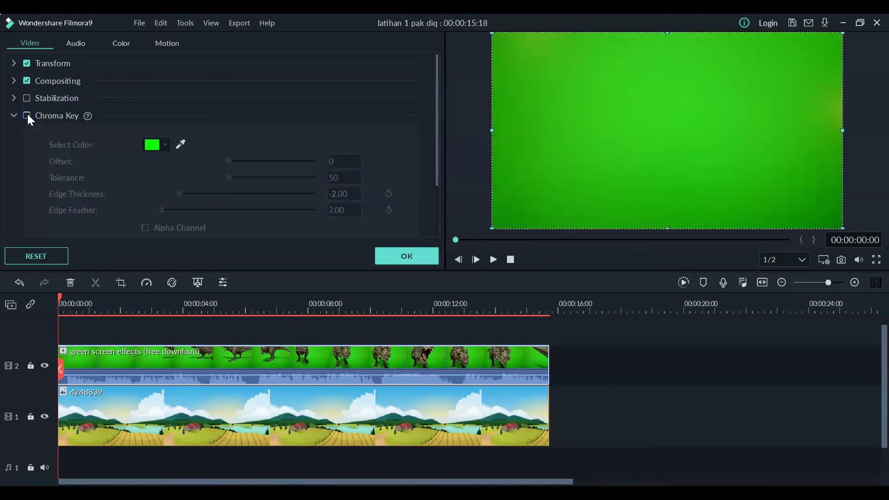
click(26, 115)
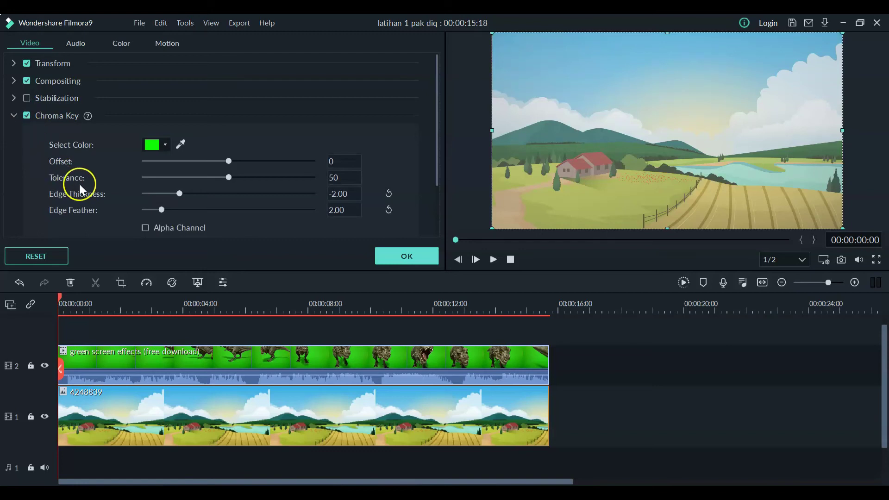
Step: Sample the clip's green background as the Chroma Key color with the eyedropper and apply the settings
click(154, 144)
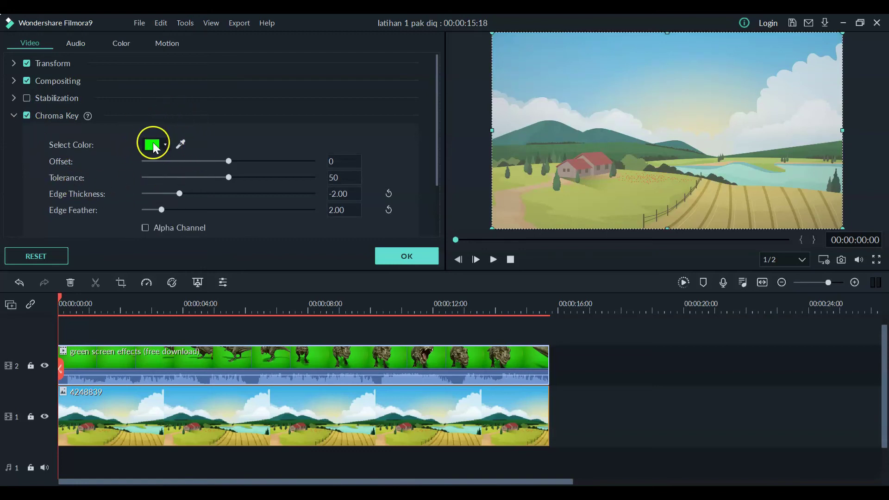
click(181, 145)
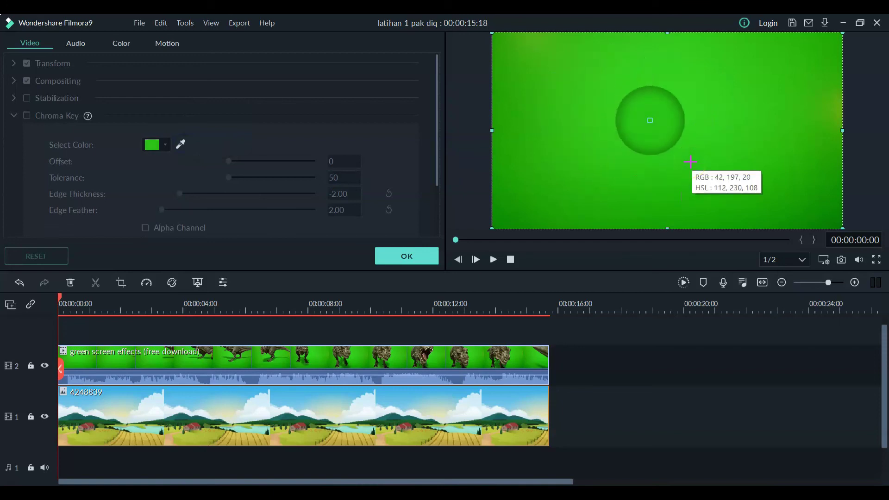
click(692, 147)
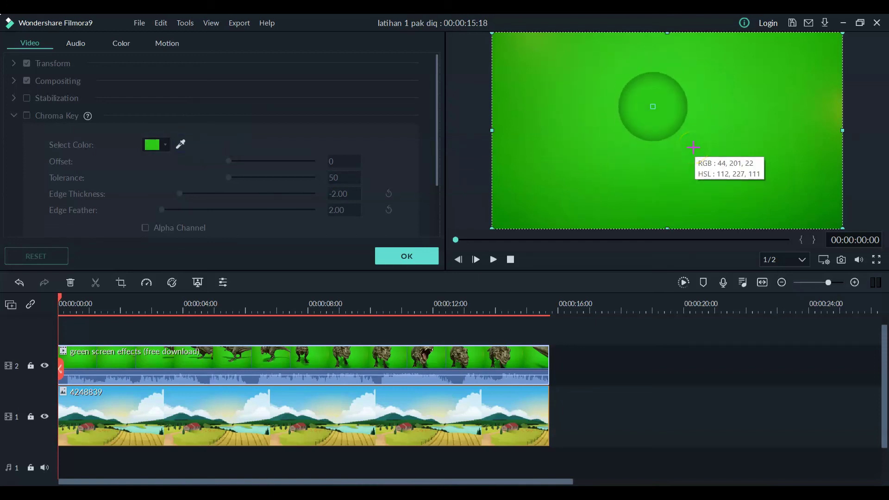
click(696, 148)
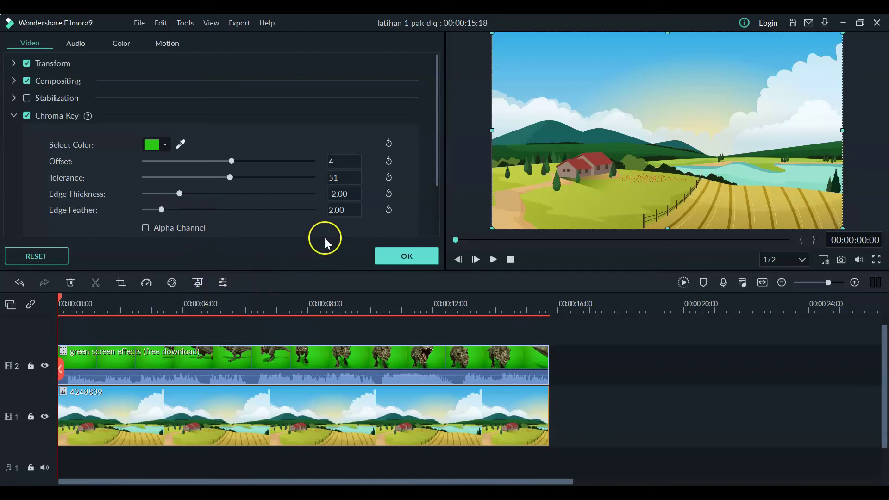
click(420, 255)
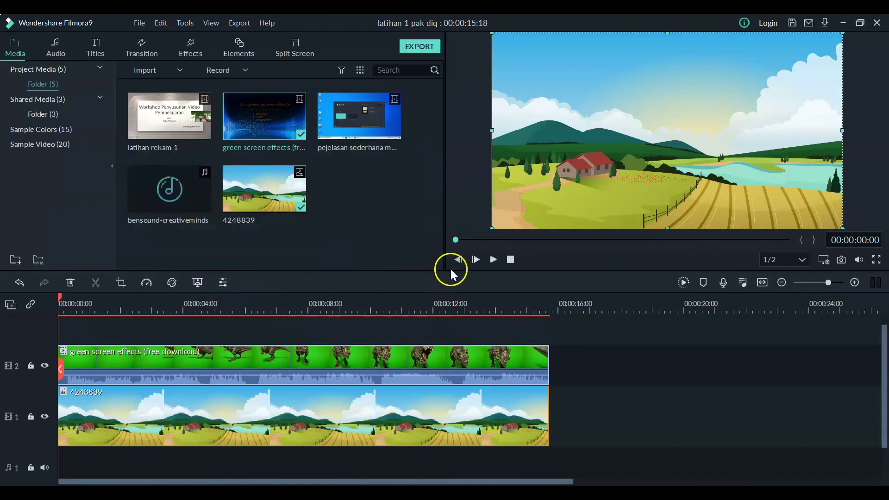
Step: Play the keyed T-Rex over the landscape background to check the composite
click(493, 260)
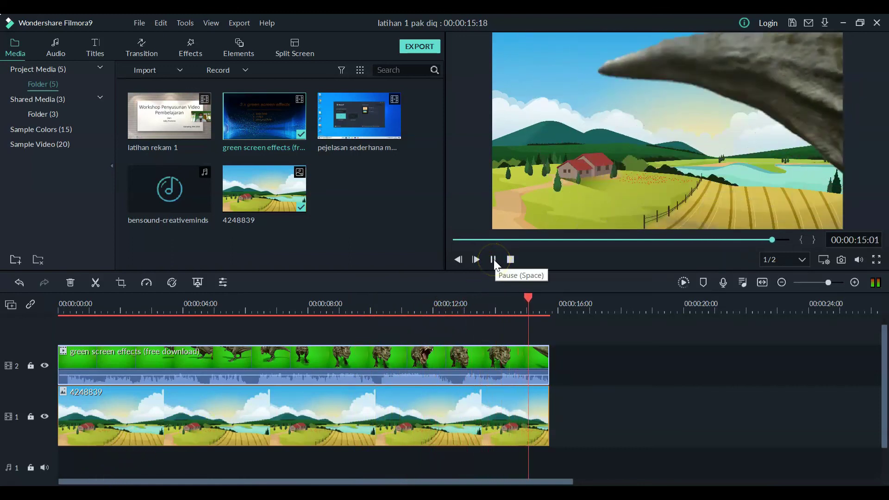
click(493, 261)
click(494, 261)
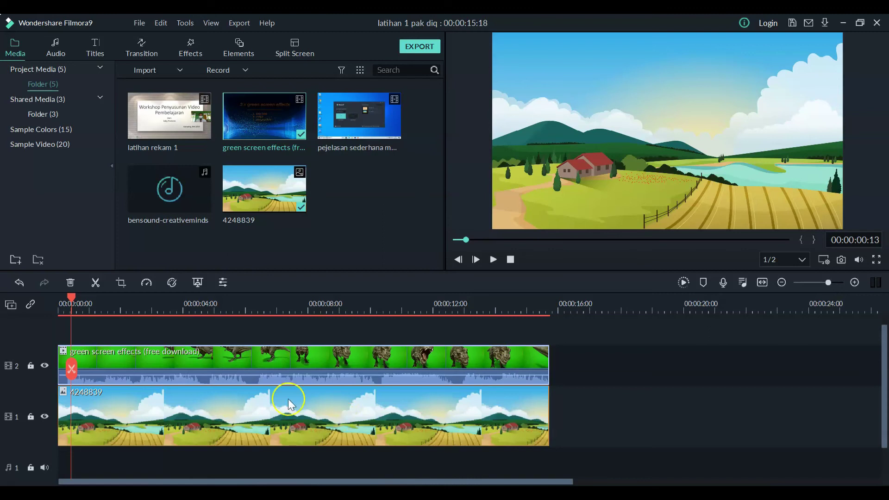
Step: At 00:00:04:17, shift the T-Rex clip down in the picture and stretch its top edge slightly upward
drag(72, 303, 205, 309)
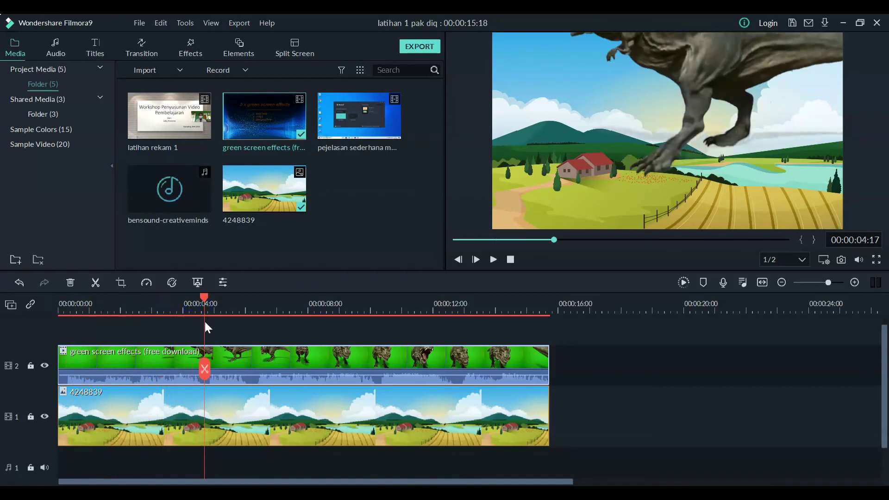
double_click(719, 72)
drag(718, 59, 718, 96)
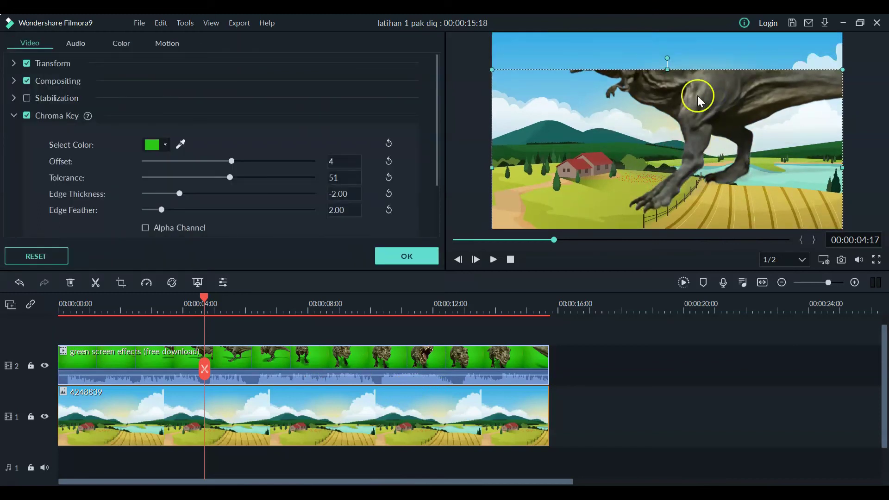
mouse_move(669, 69)
mouse_down()
mouse_move(670, 50)
mouse_move(670, 65)
mouse_up()
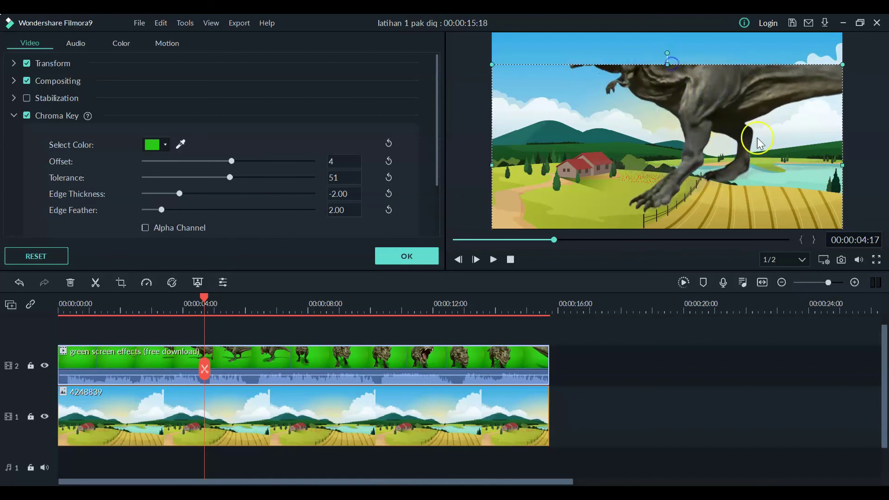
Step: Scale the T-Rex clip down and position it in the lower-right part of the landscape picture
drag(733, 102, 726, 96)
drag(836, 71, 718, 129)
drag(648, 166, 748, 153)
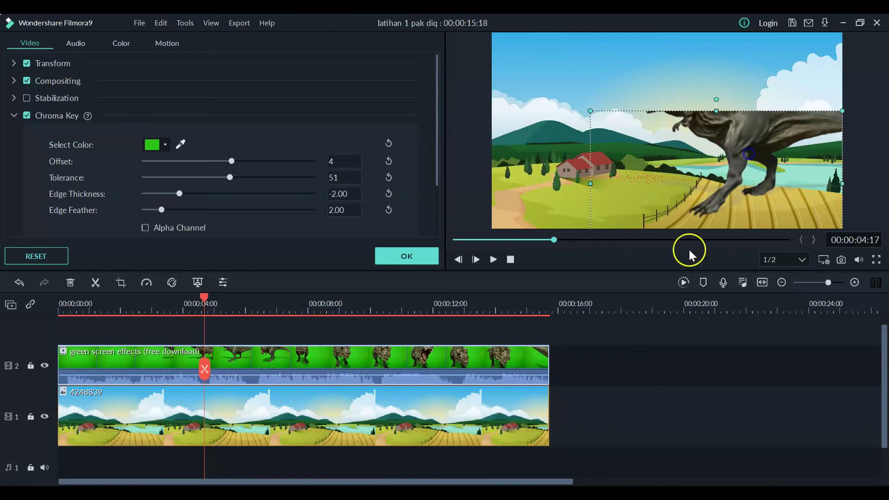
Step: Play the composite from the start to check the resized T-Rex over the landscape, and return to the beginning
drag(206, 301, 25, 327)
click(493, 259)
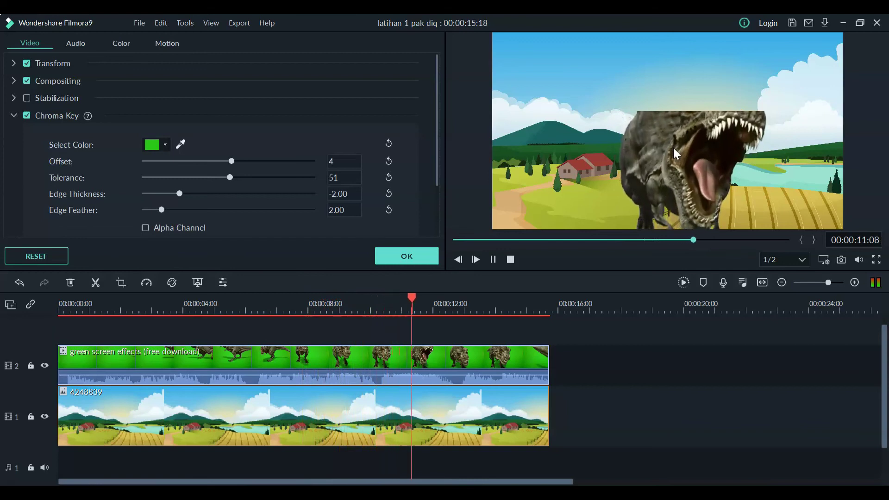
click(655, 212)
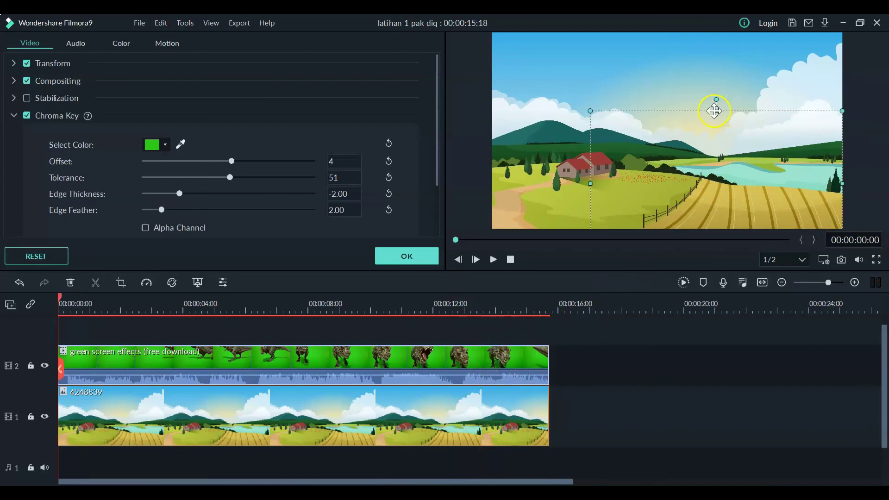
Step: Stretch the T-Rex clip up to the picture's top edge and, at 00:00:06:09, out to its left edge, and apply the settings
drag(715, 109, 680, 33)
click(680, 33)
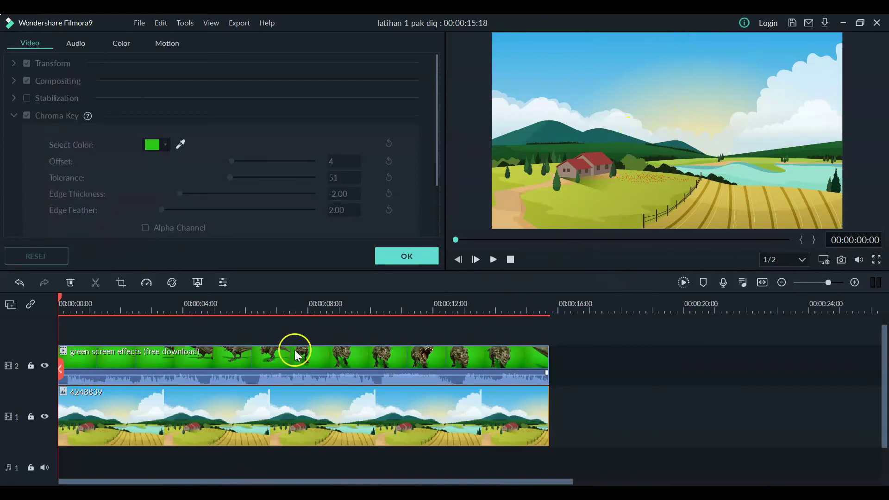
drag(59, 294, 256, 317)
click(320, 356)
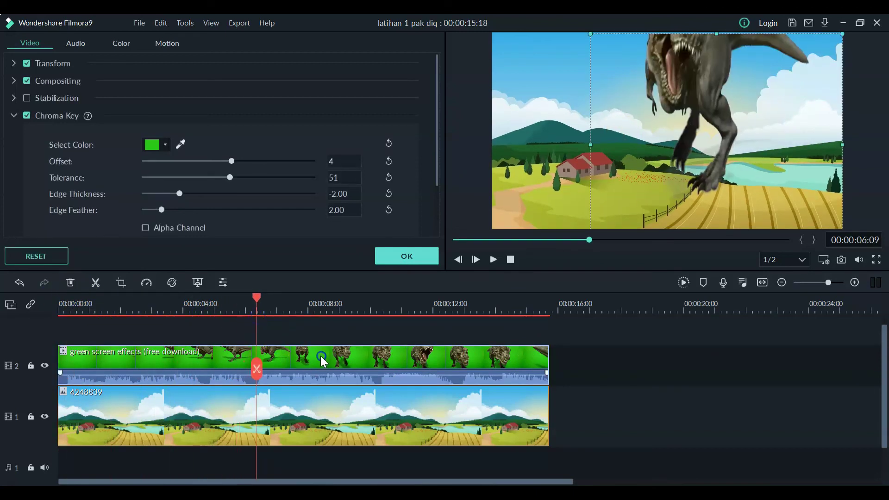
drag(585, 142, 491, 157)
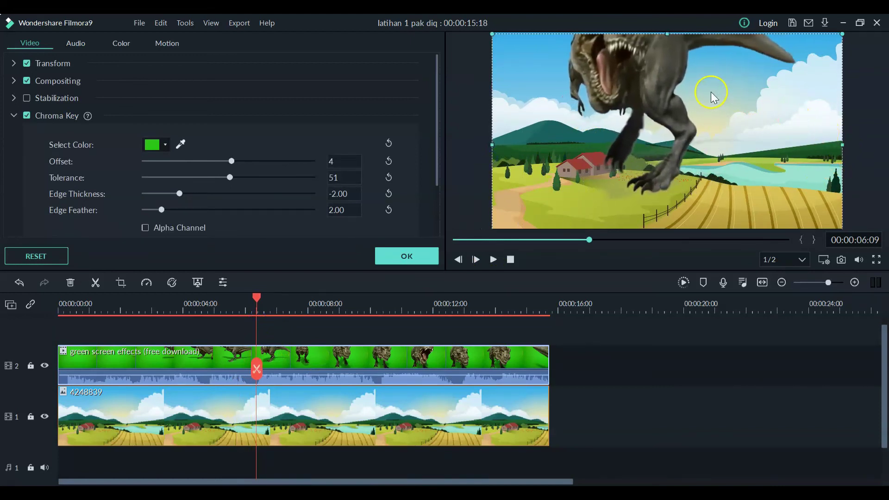
drag(667, 33, 671, 27)
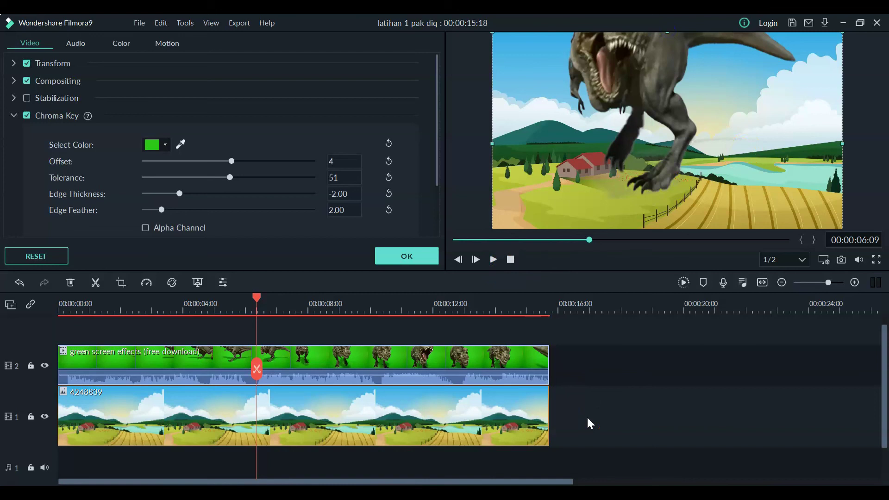
click(393, 256)
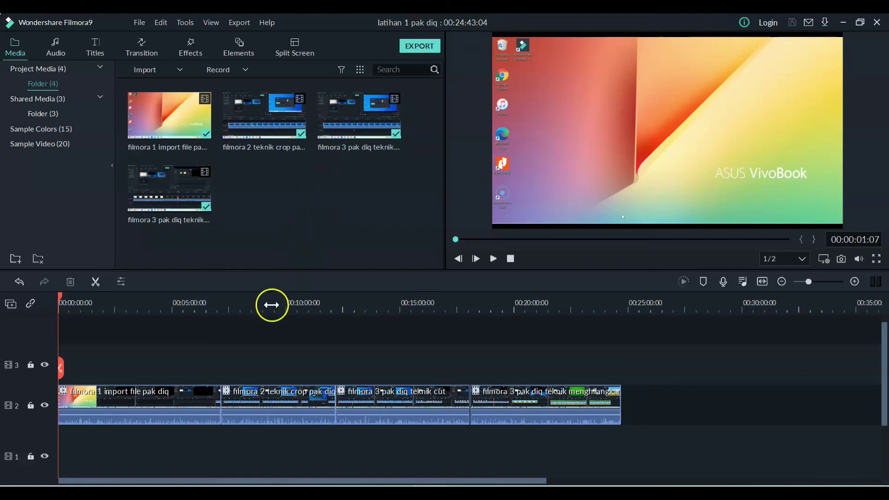
click(199, 401)
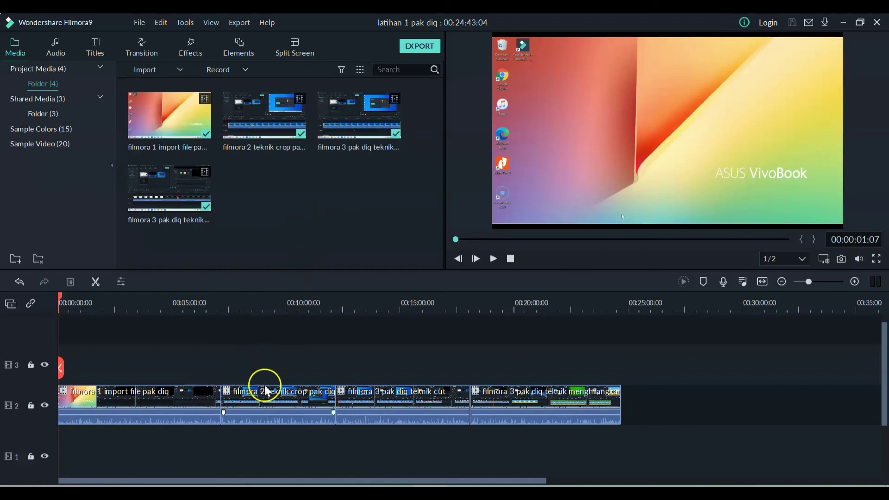
click(415, 402)
click(542, 406)
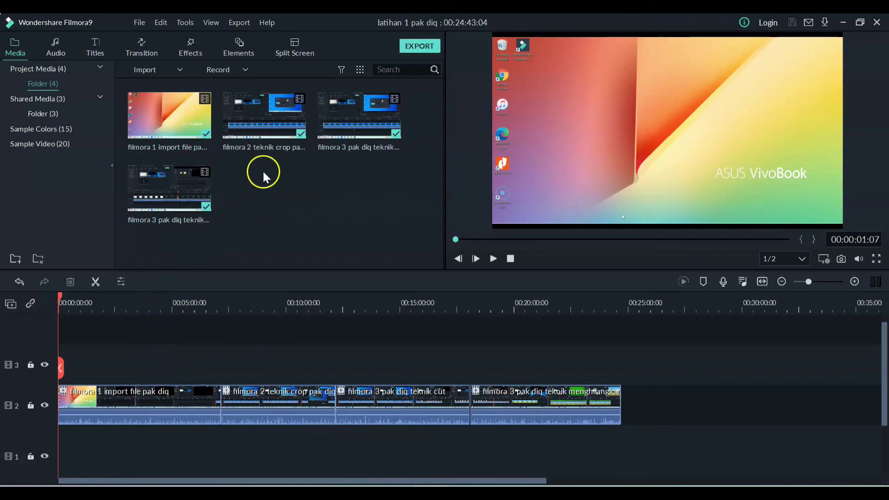
Step: Start a local export of the four-clip project and name the file "media pembelajaran filmora" followed by the teacher's nickname
click(420, 47)
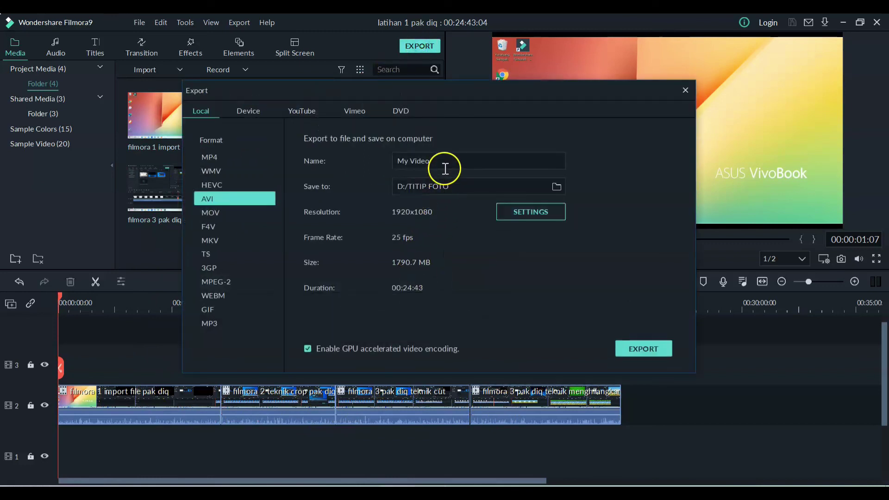
drag(462, 162, 347, 169)
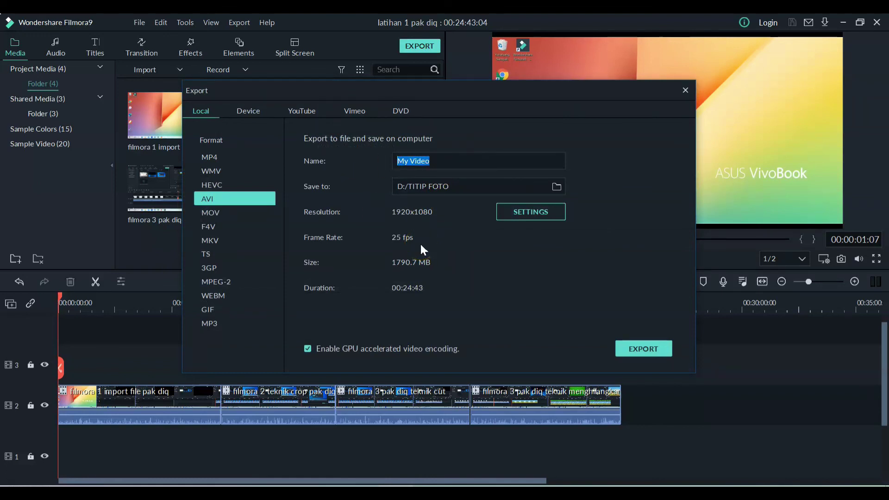
text(media pembelajaran )
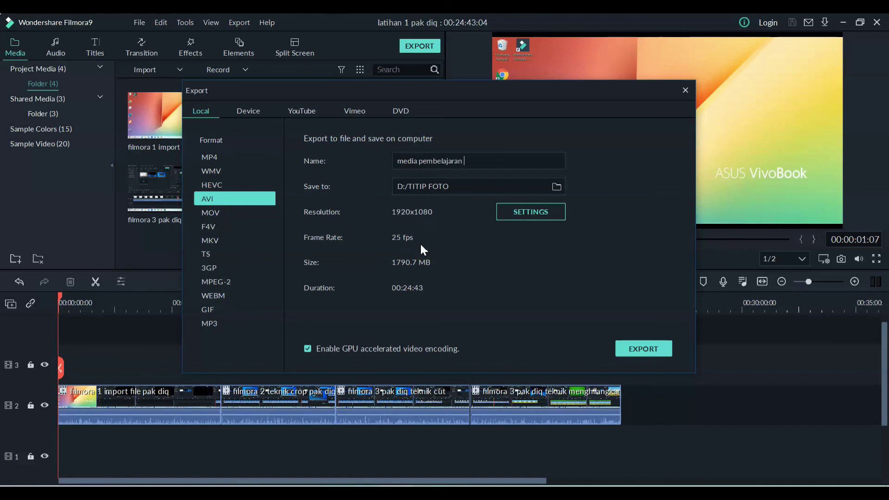
text(filmora pak diq)
Step: Set the export's save location to the "titip bentar" folder on the DATA (D:) drive
click(555, 187)
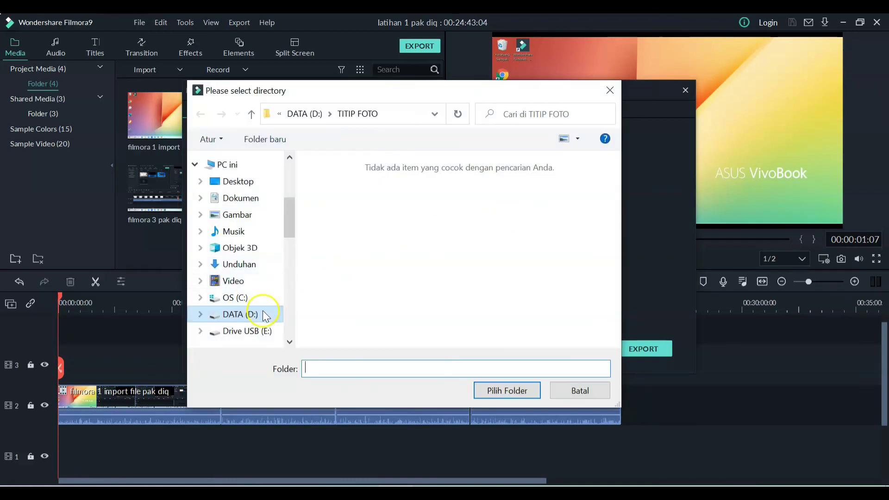
click(265, 314)
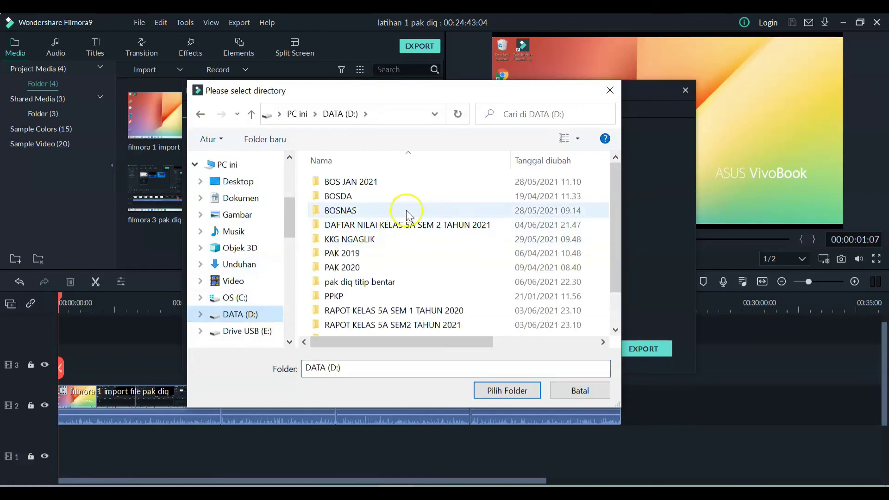
double_click(391, 285)
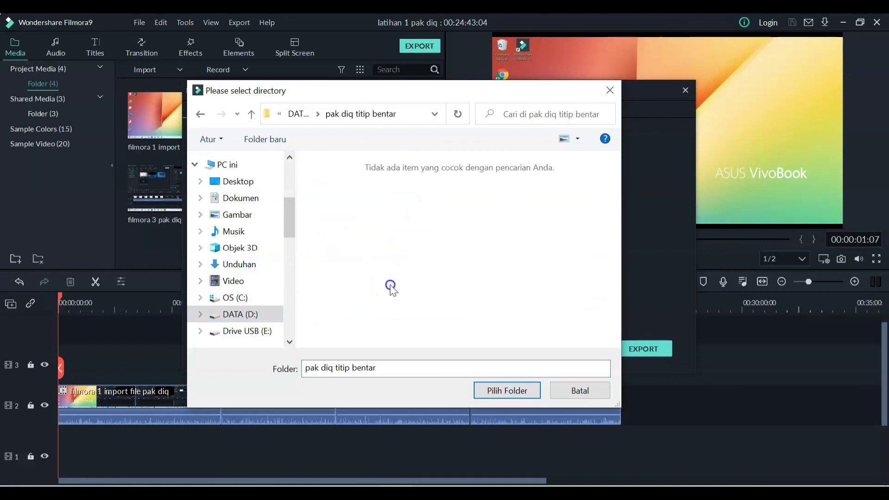
click(514, 389)
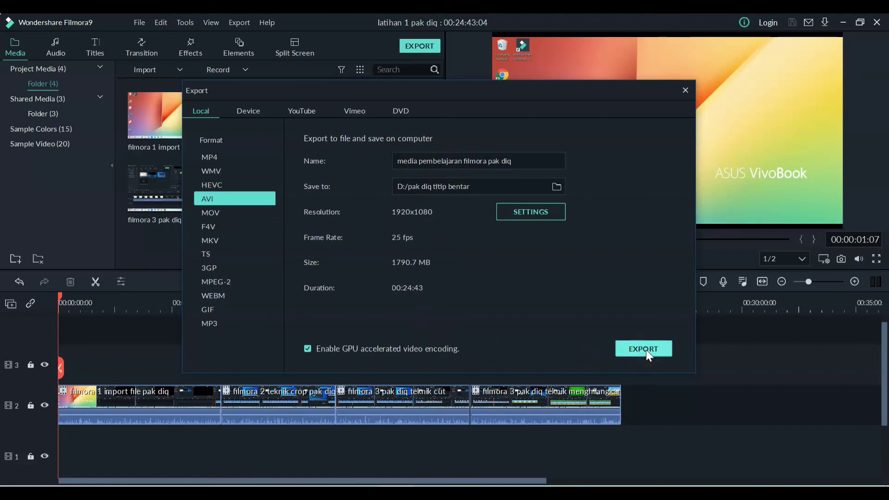
Step: Choose MP4 as the output format and start exporting the video
click(222, 157)
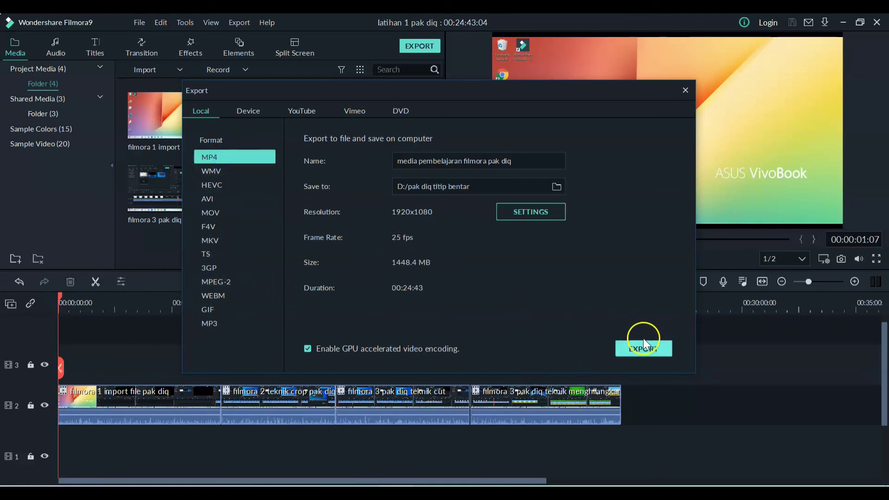
click(642, 350)
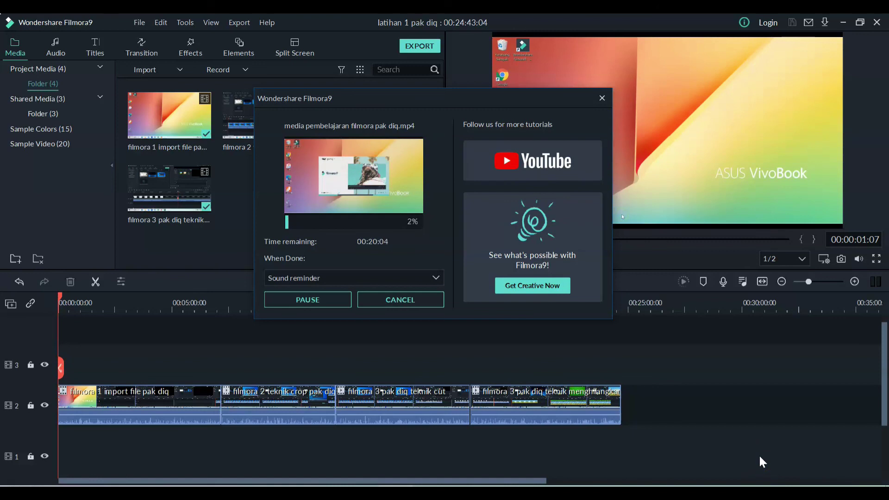
click(620, 383)
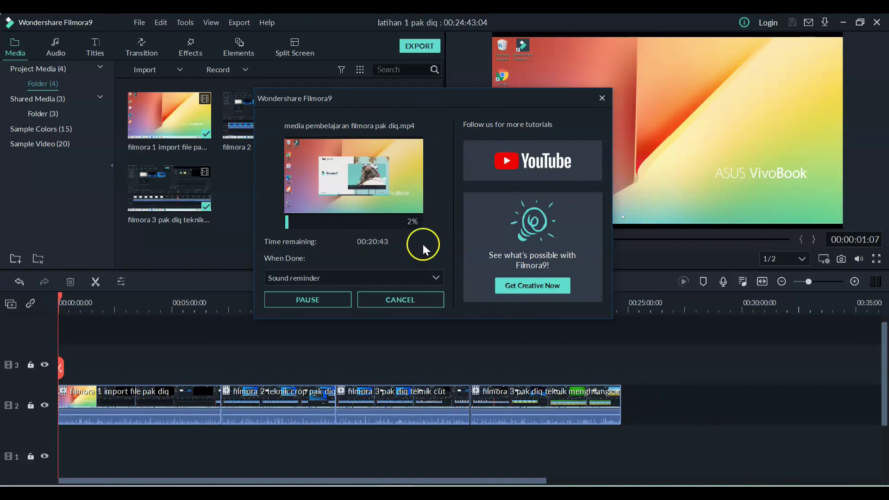